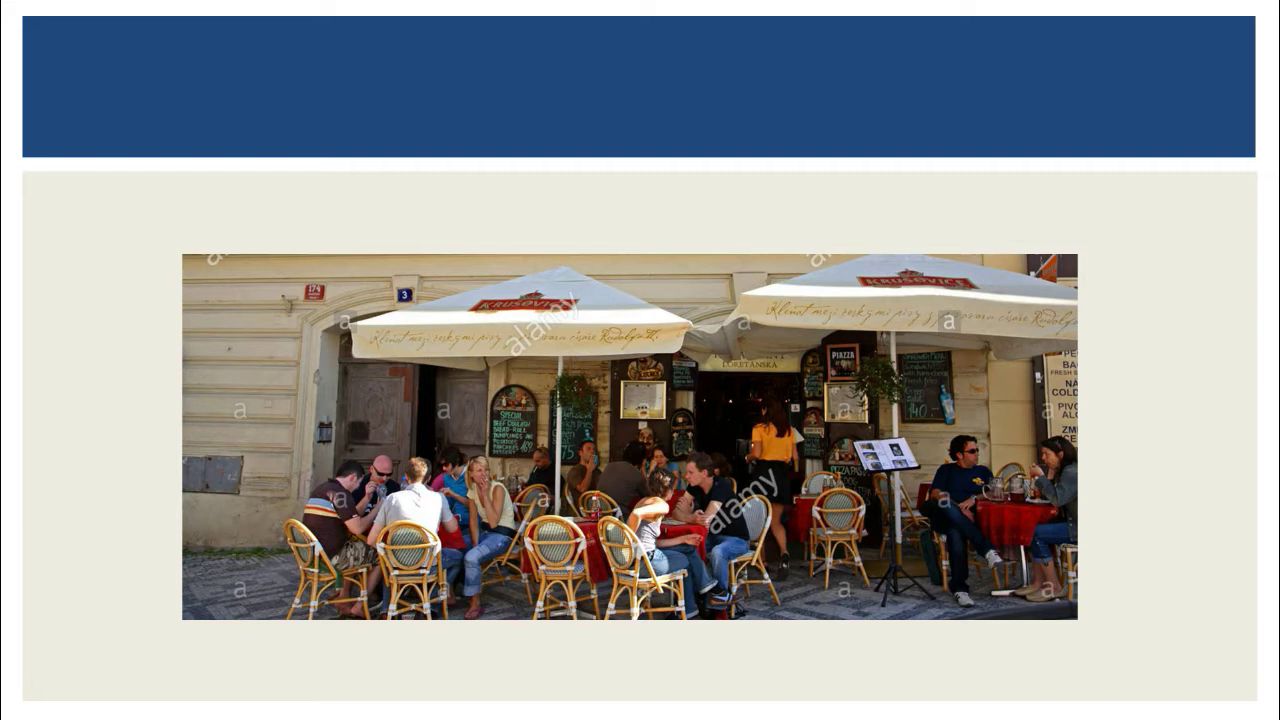
key(Right)
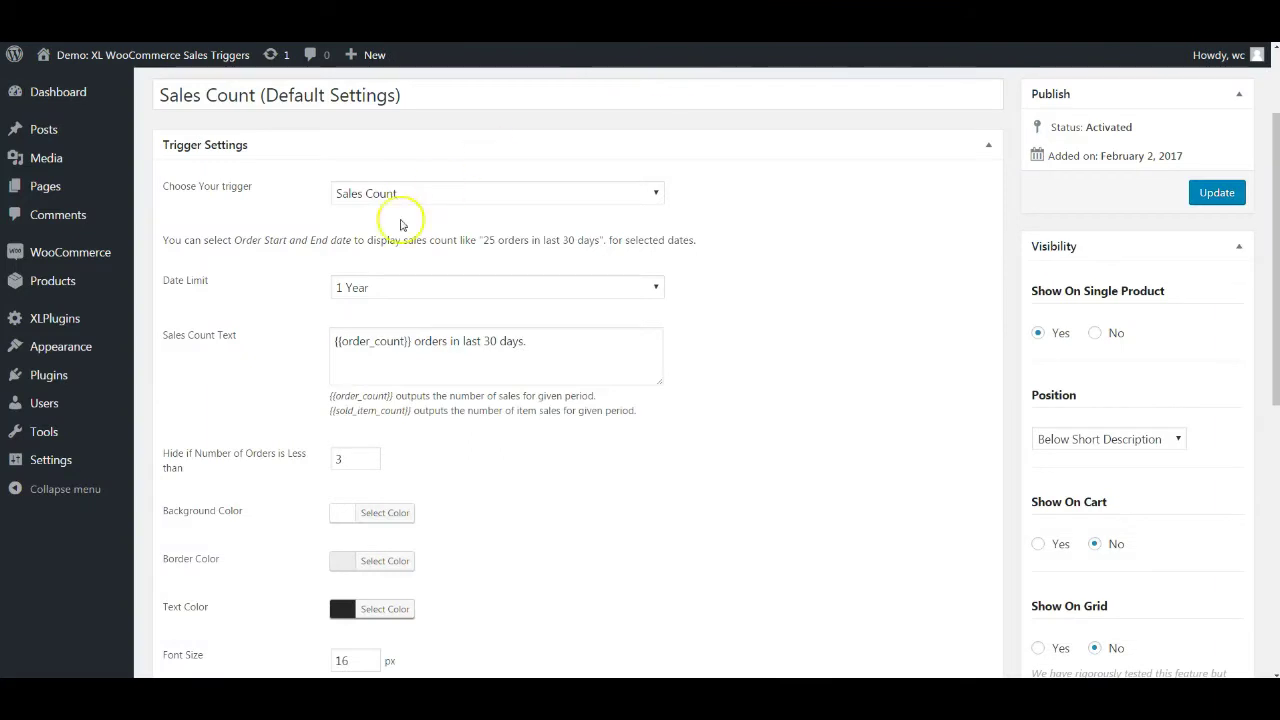
Choose Sales Count as the trigger and set its date limit to 30 Days.
click(462, 195)
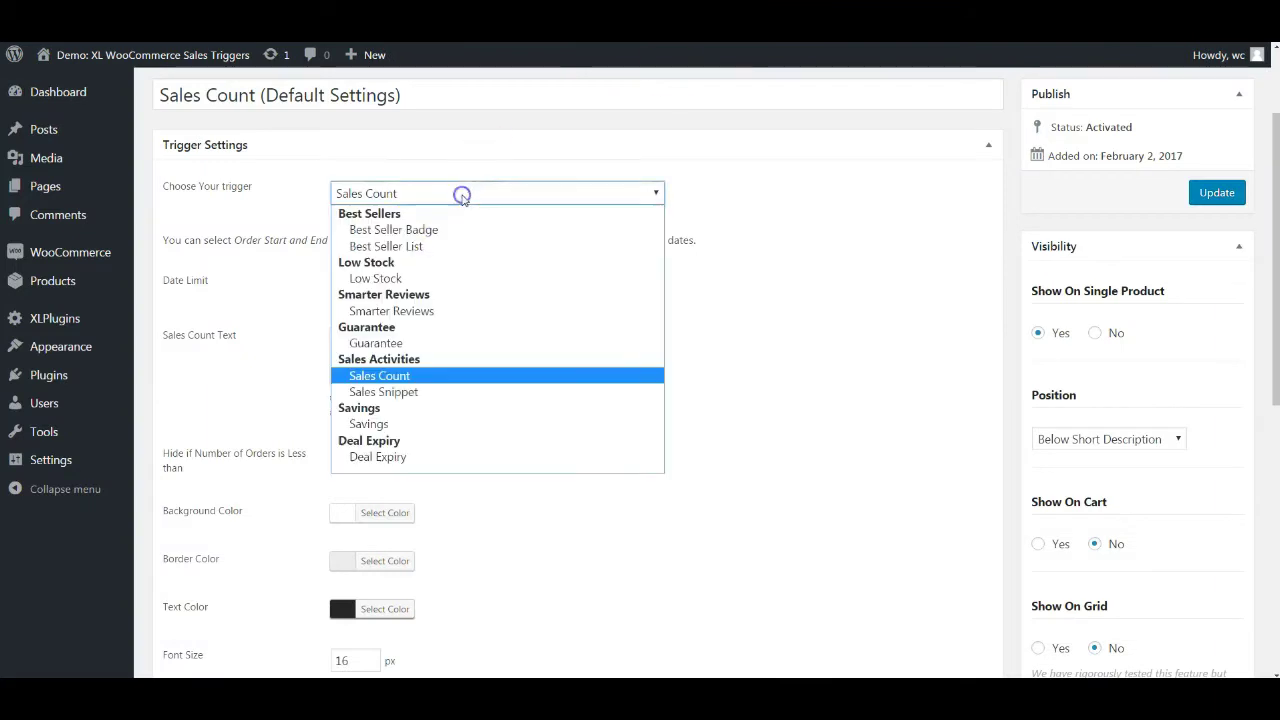
click(404, 376)
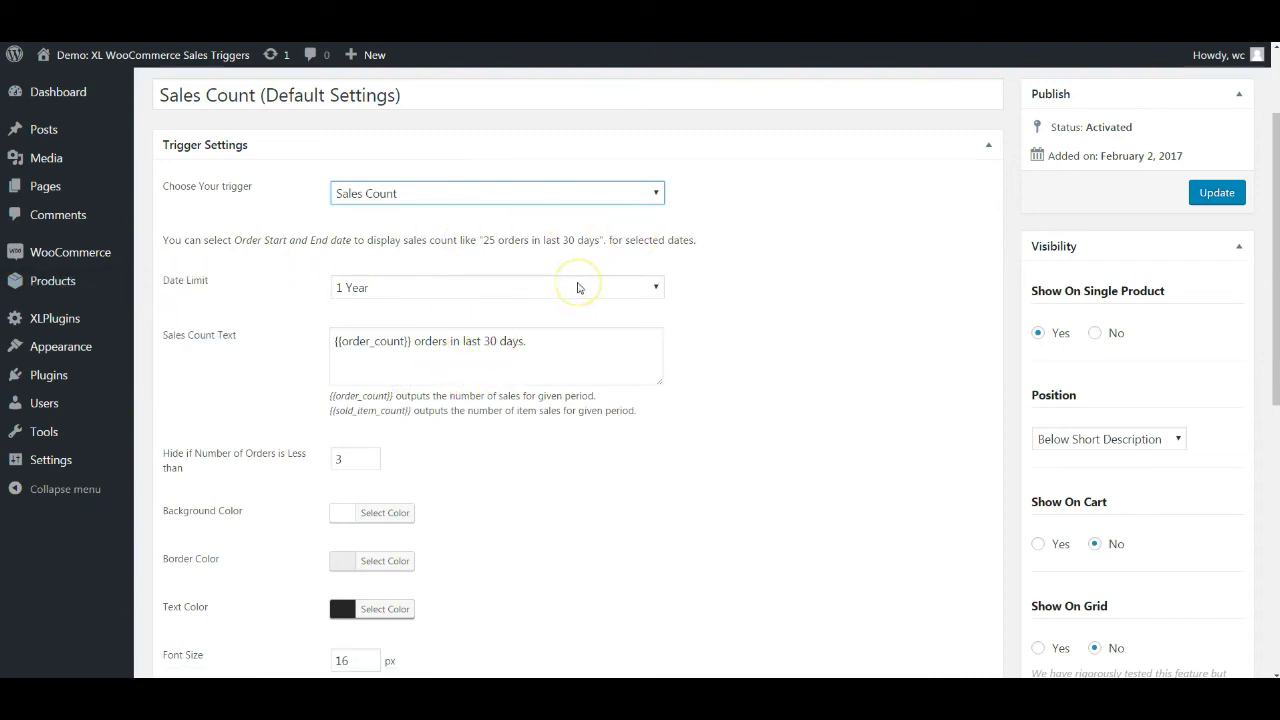
click(522, 295)
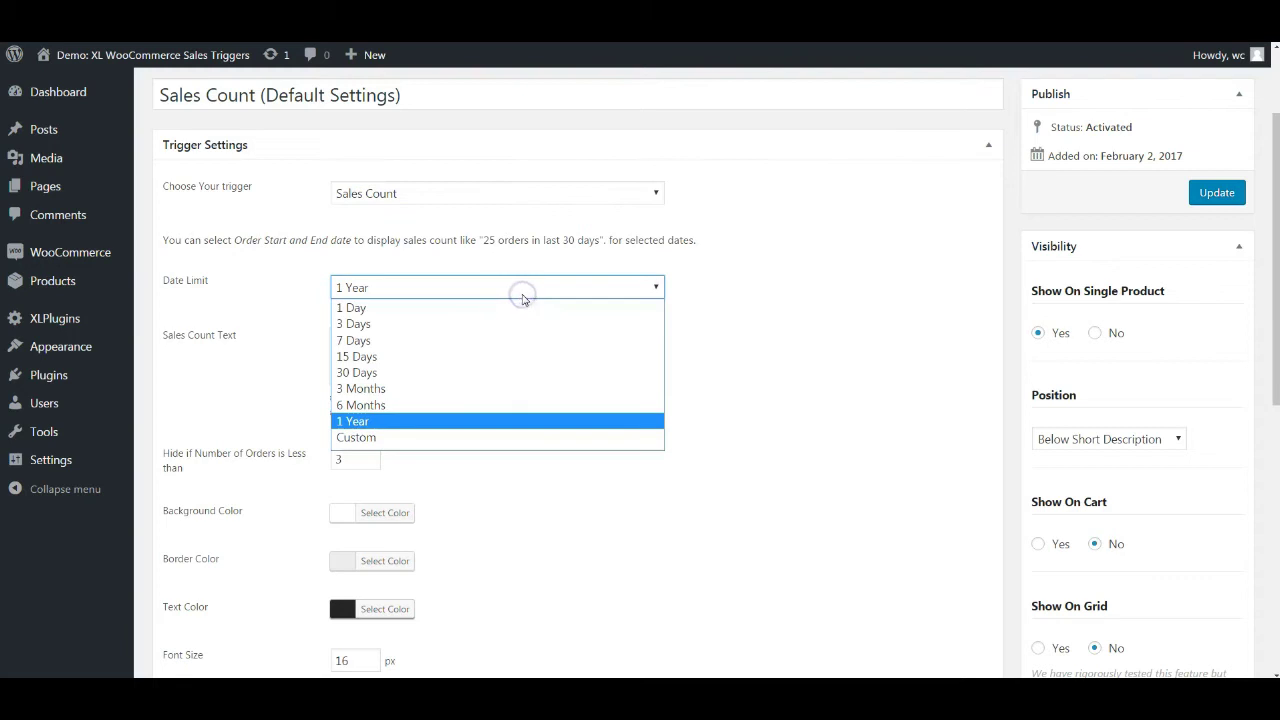
click(416, 370)
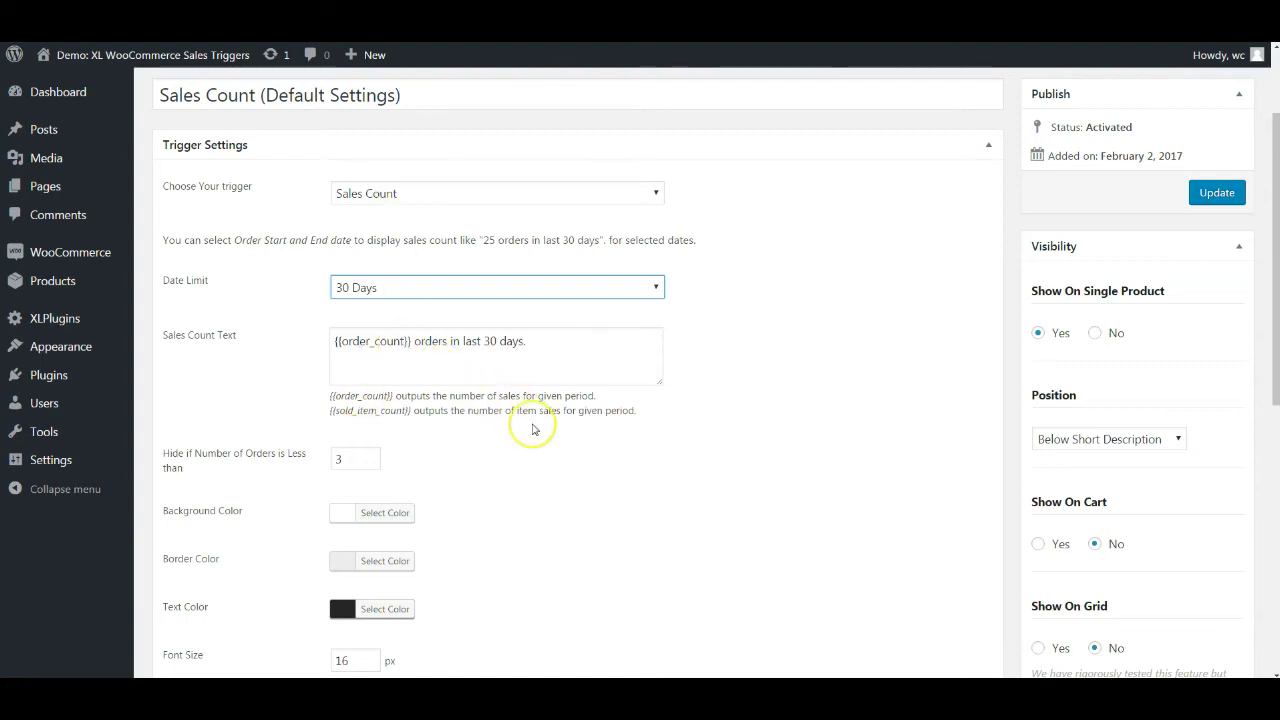
Set the Sales Count trigger to hide when the number of orders is less than 5.
scroll(533, 429, down, 1)
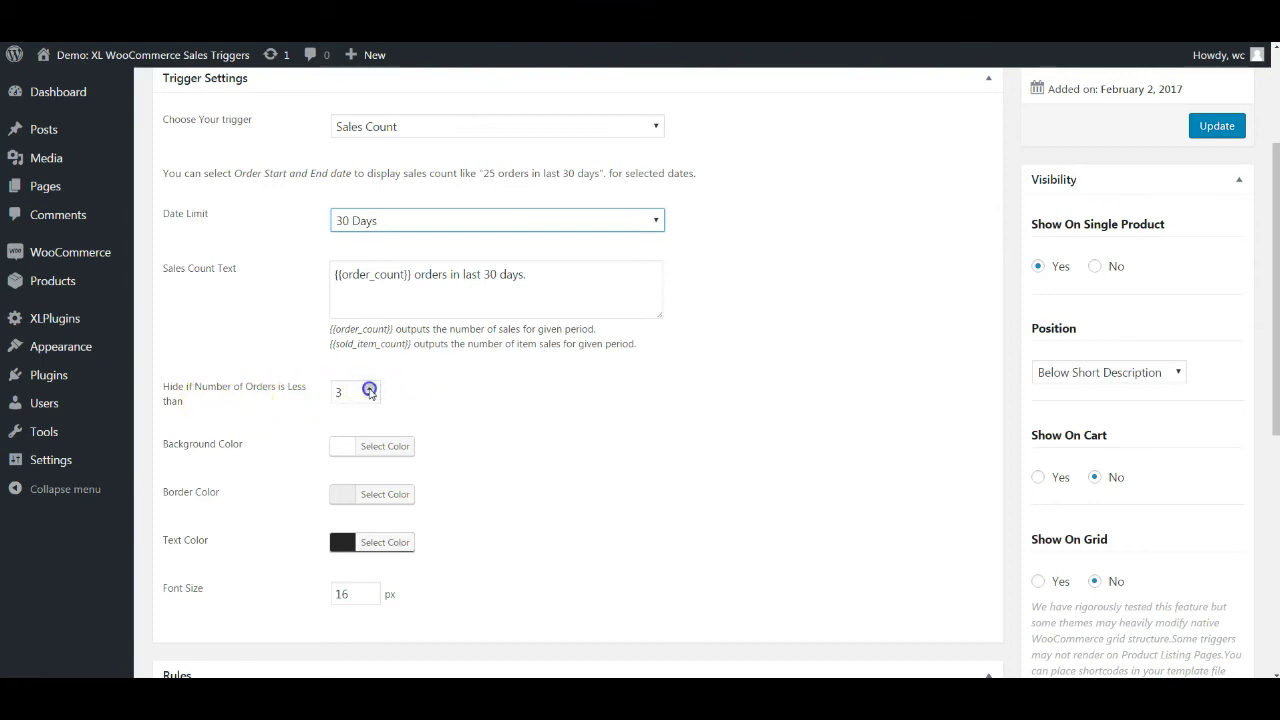
click(369, 388)
click(371, 397)
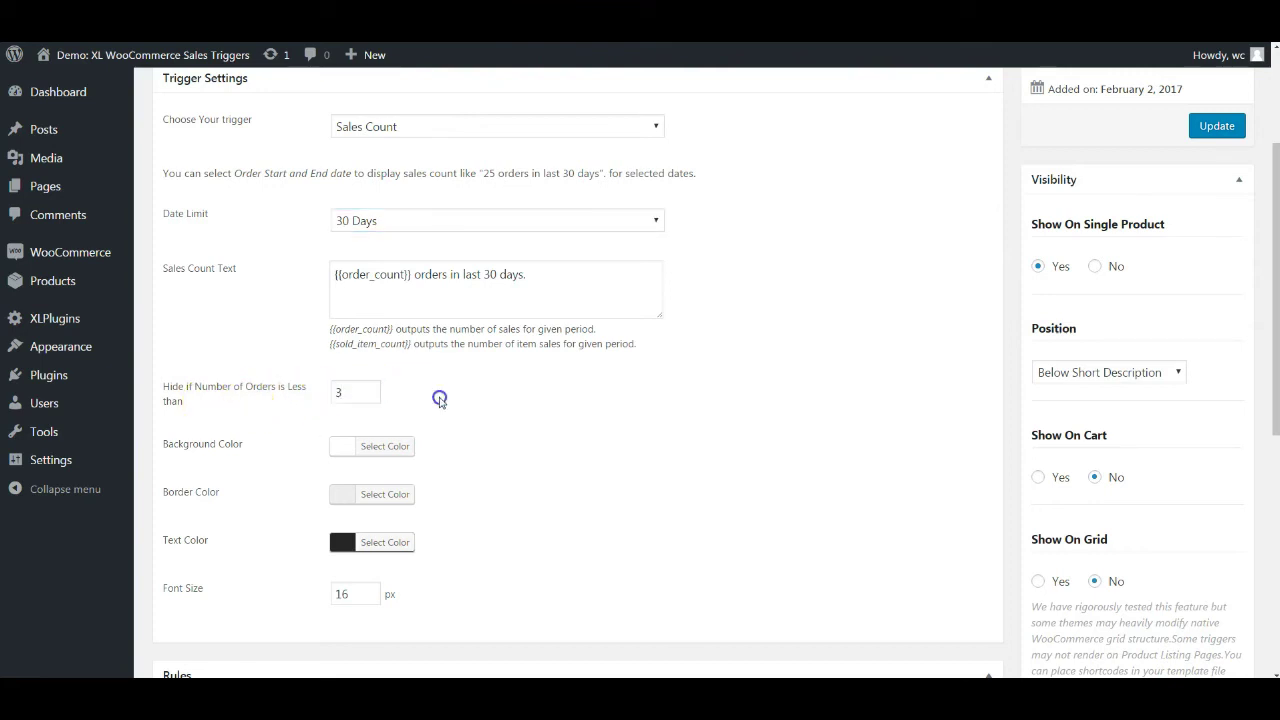
scroll(440, 400, up, 1)
scroll(440, 402, up, 1)
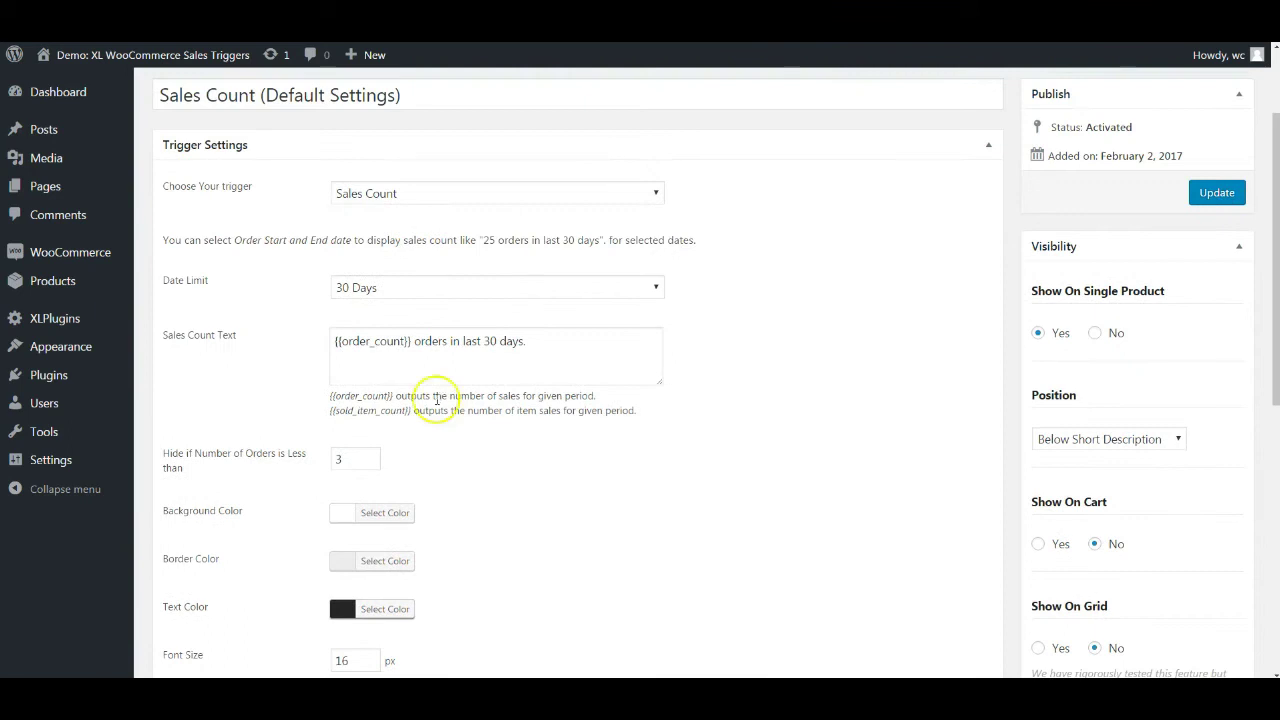
click(369, 454)
click(369, 454)
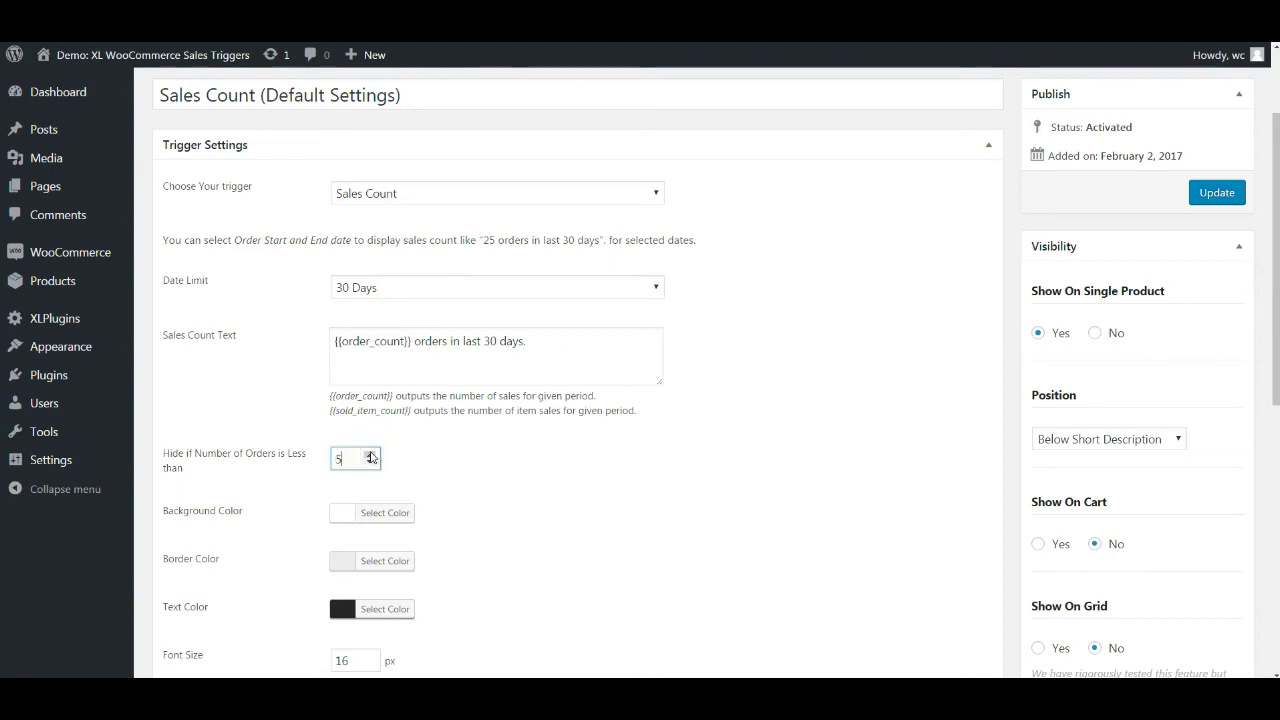
click(461, 451)
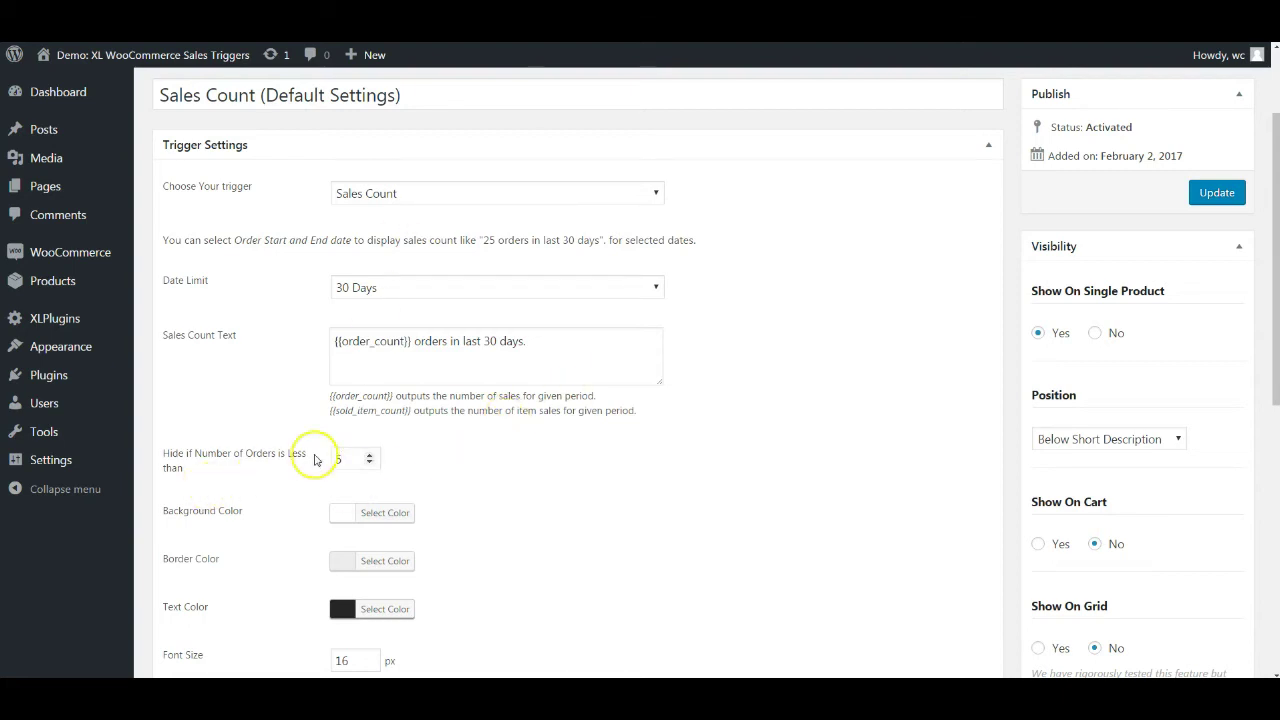
Change the Sales Count text to "{{order_count}} orders were placed for Christmas.".
scroll(278, 506, down, 1)
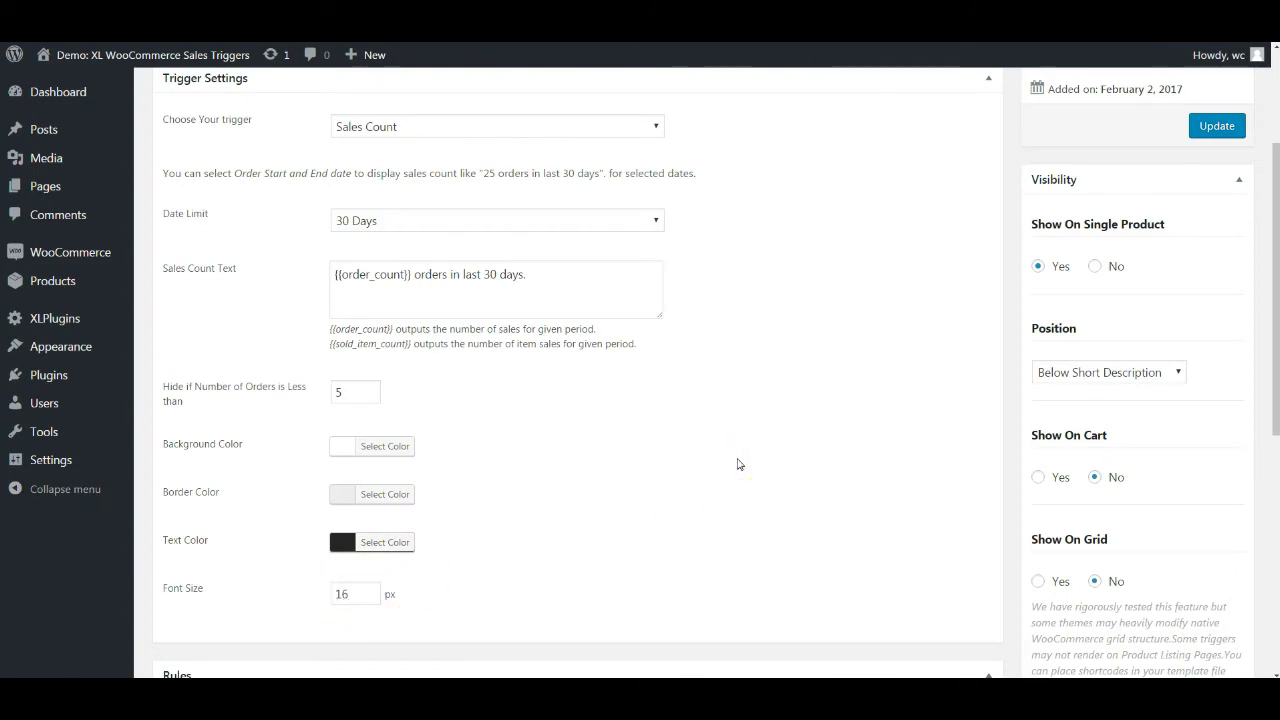
mouse_move(150, 55)
click(522, 274)
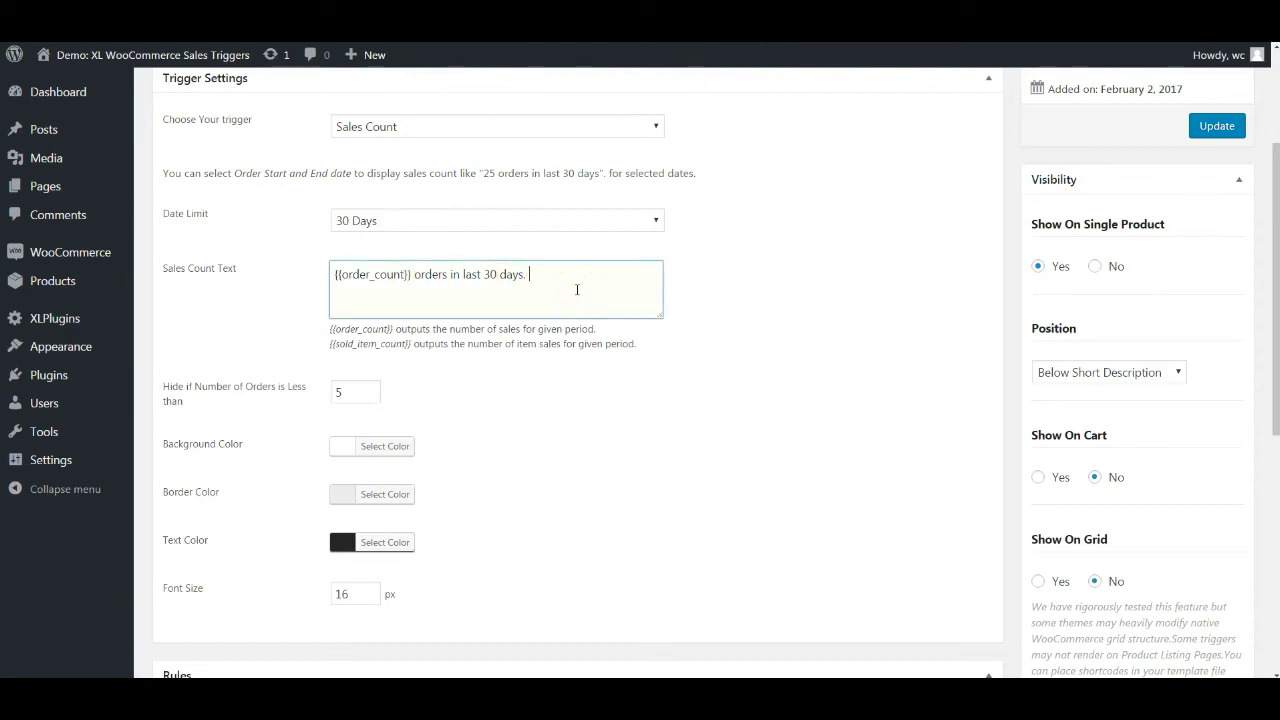
key(BackSpace)
shift+click(451, 274)
text(were placed for Ch)
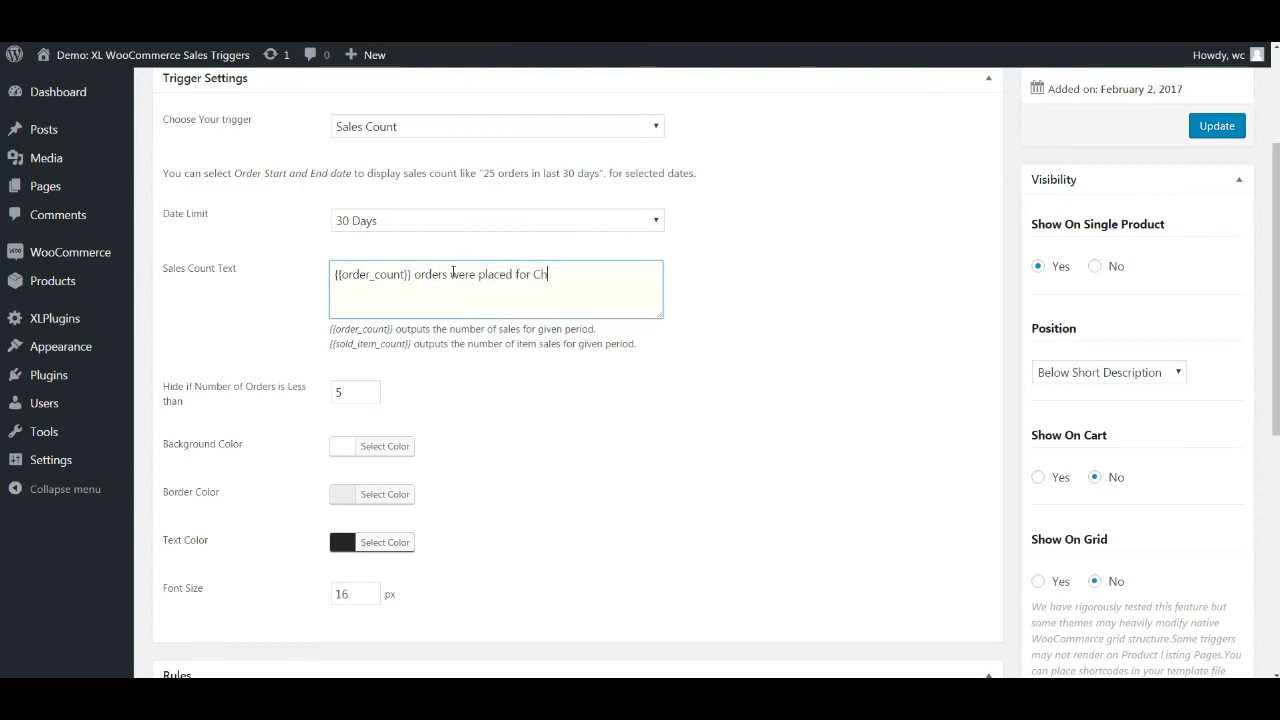
text(ristmas.)
click(758, 270)
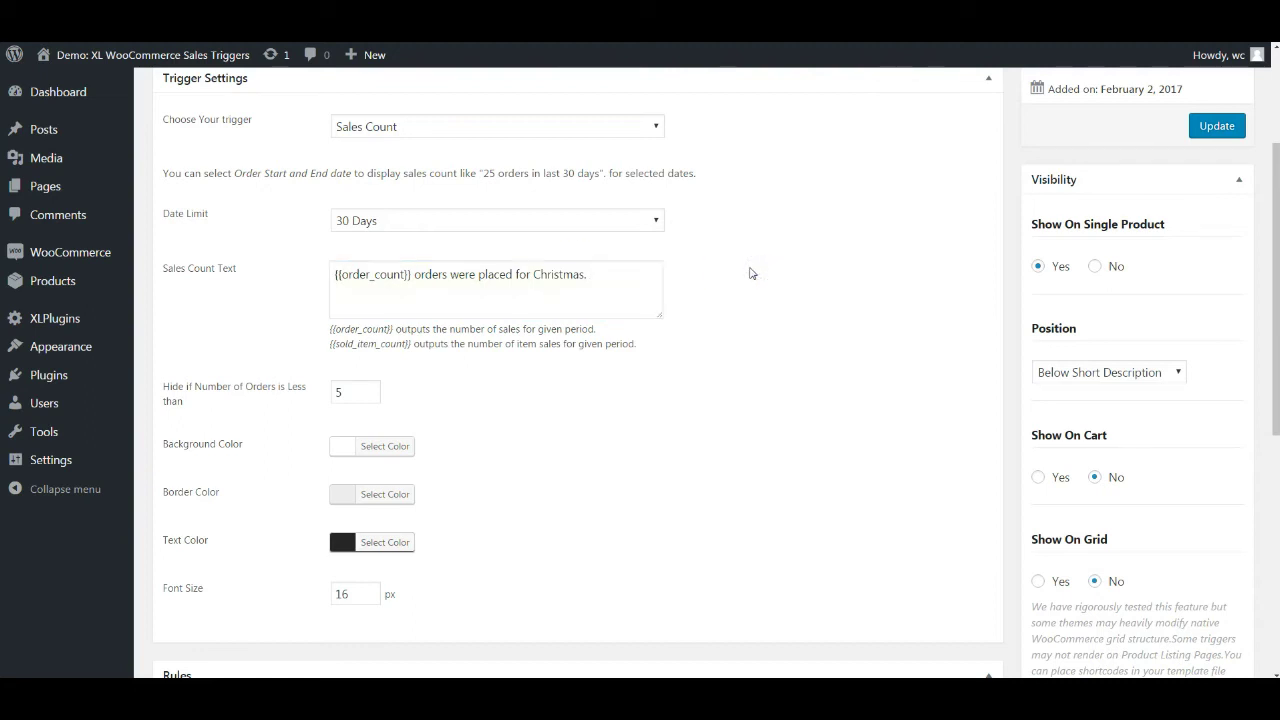
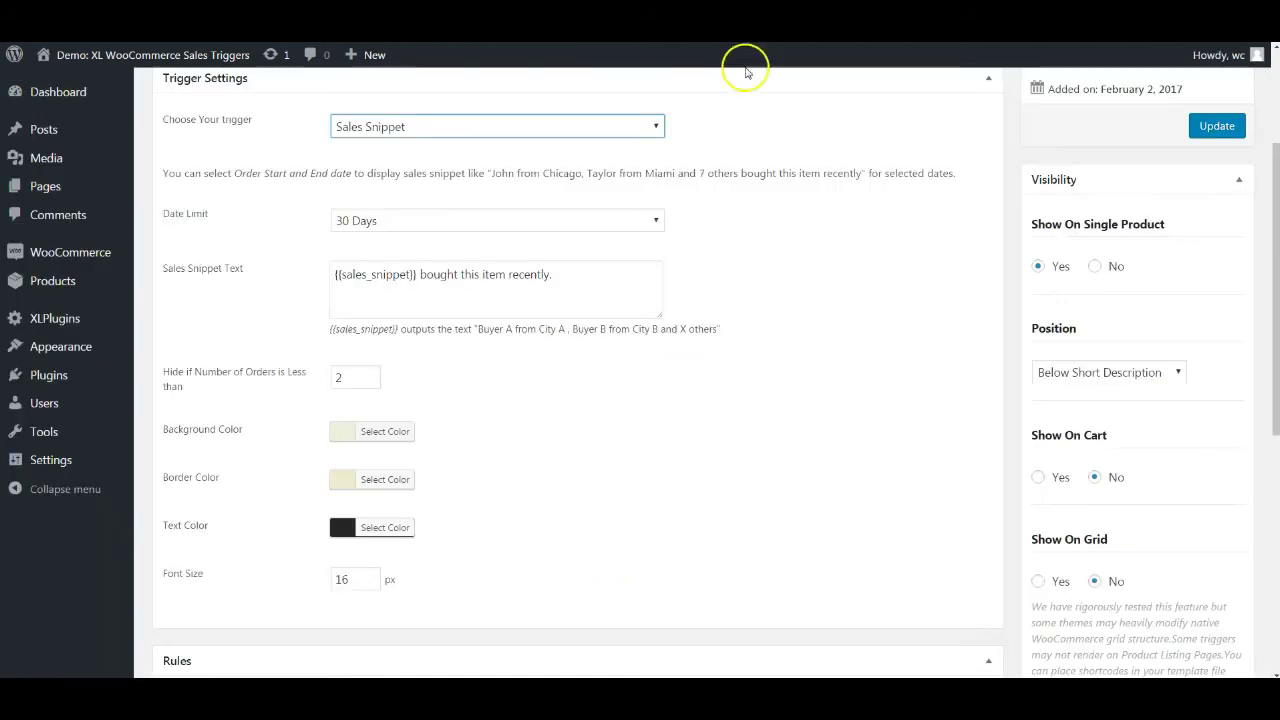
Review the available date limit options for the Sales Snippet trigger without changing the selection.
scroll(514, 314, up, 1)
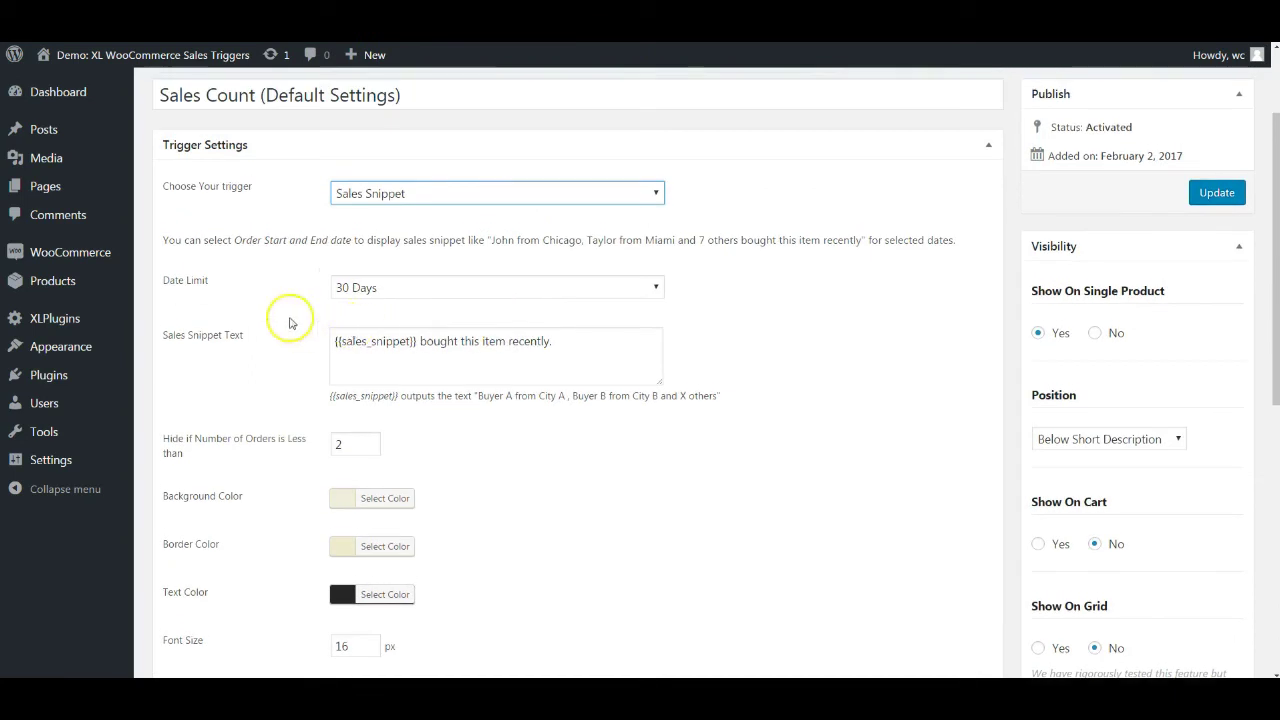
click(520, 288)
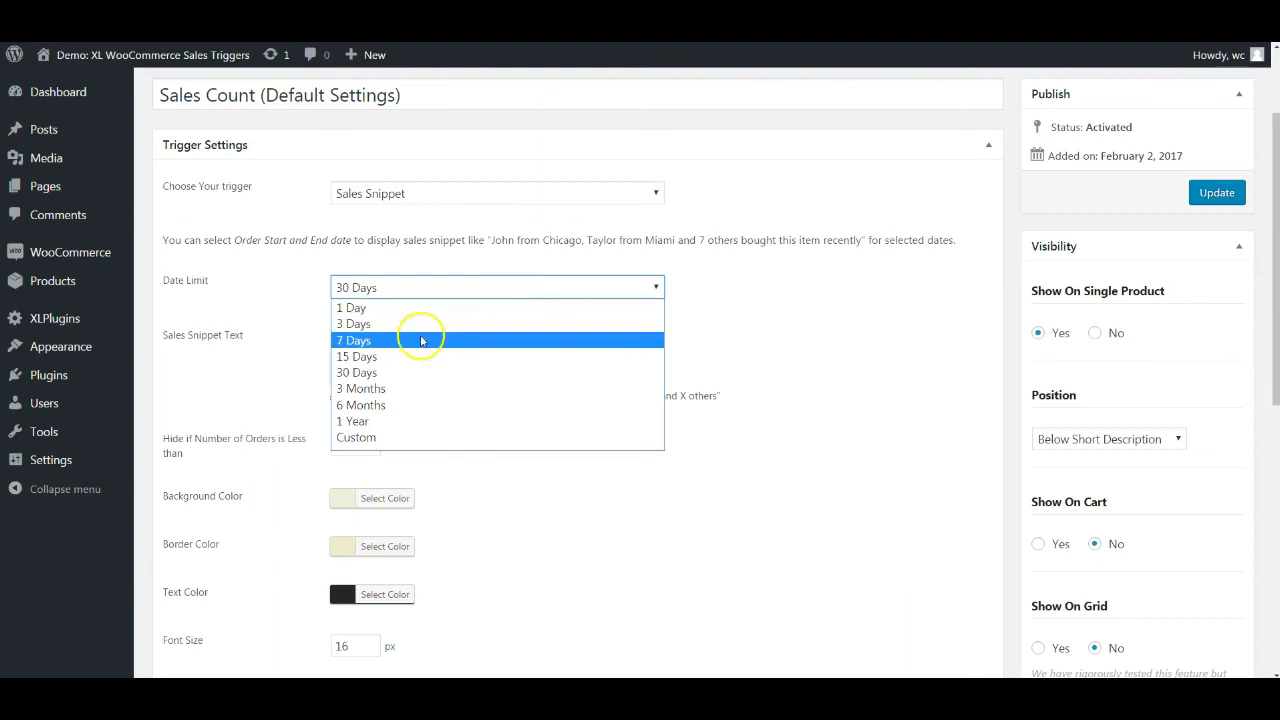
click(748, 320)
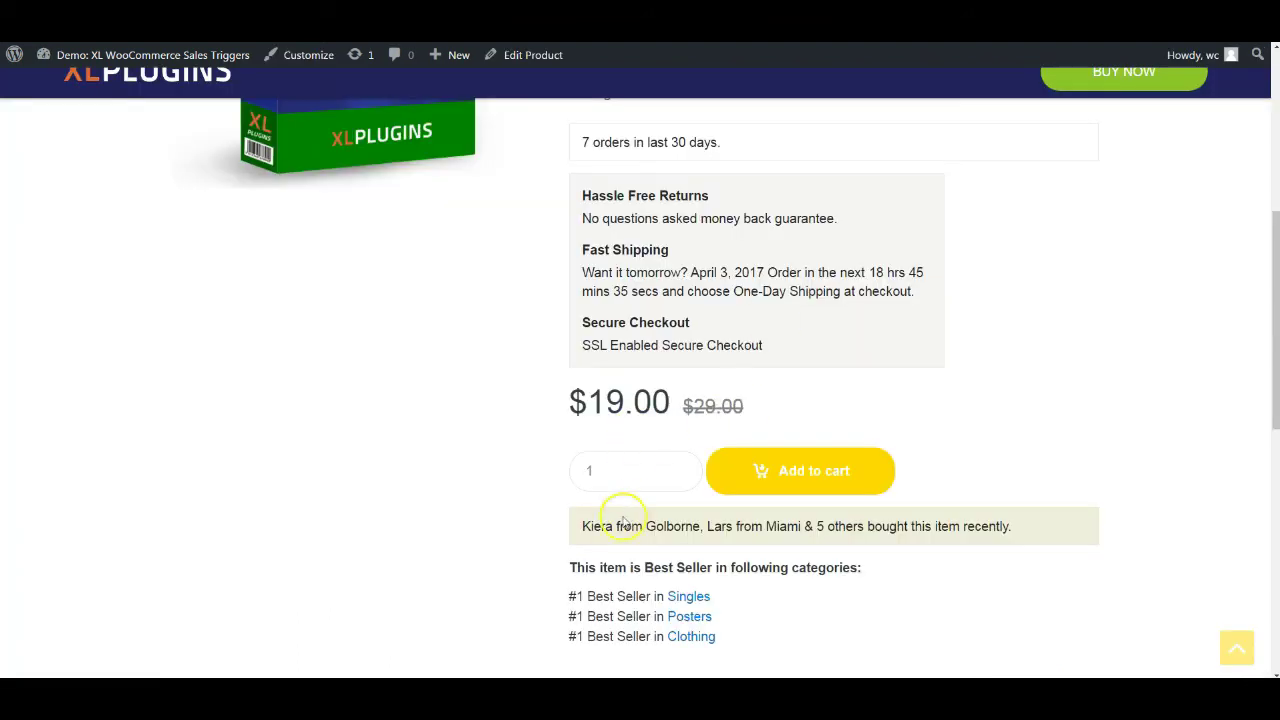
Examine the sales count and sales snippet messages on the product page, along with the Sales Snippet trigger's settings and rules.
scroll(634, 371, down, 1)
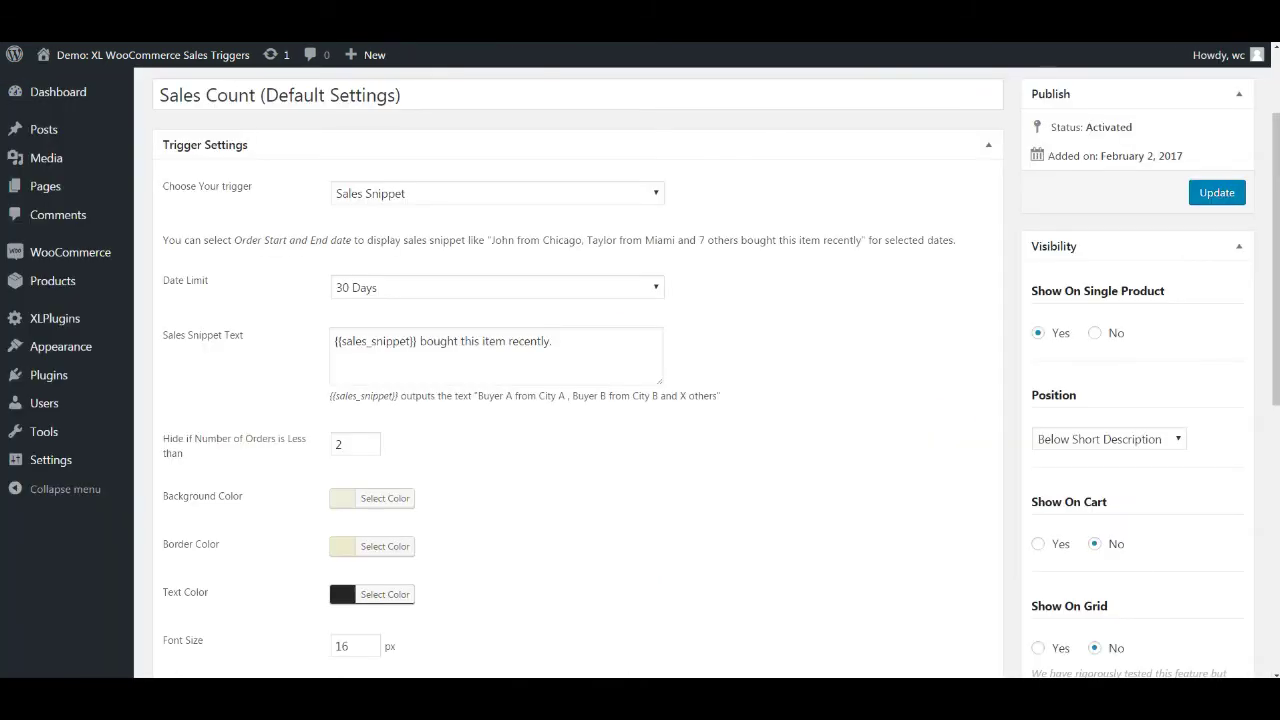
scroll(837, 294, down, 1)
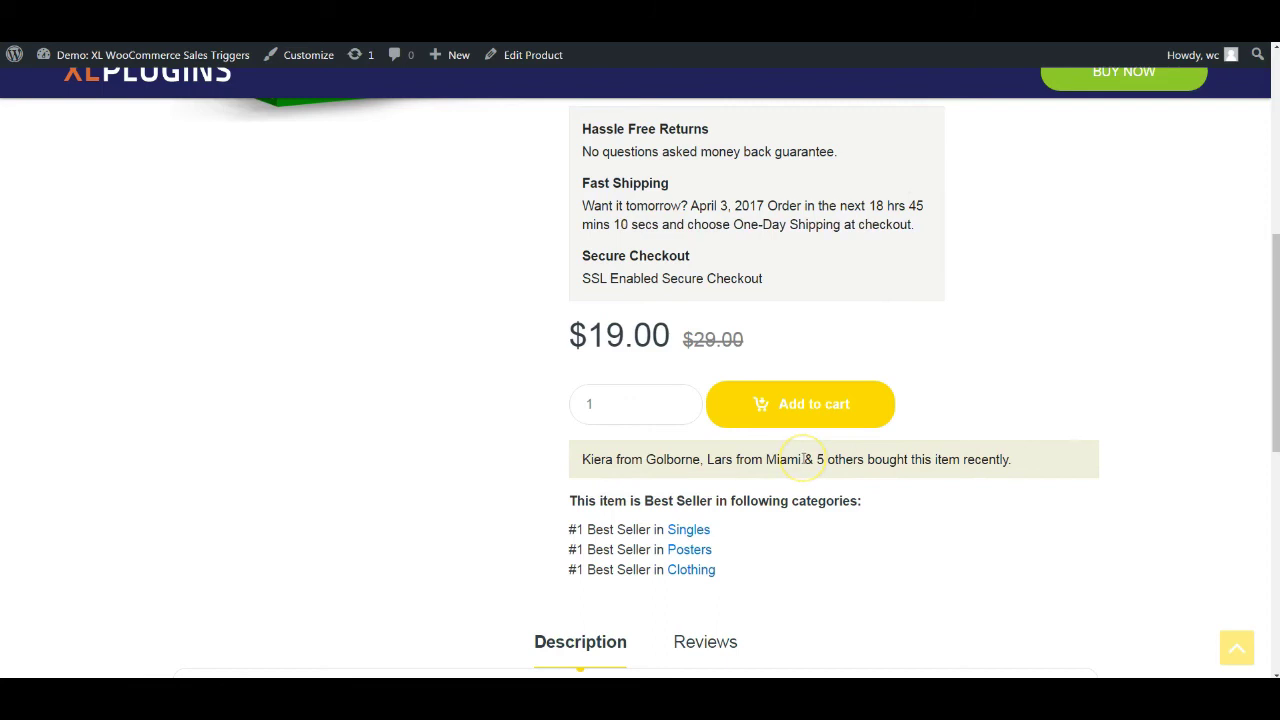
scroll(805, 459, up, 2)
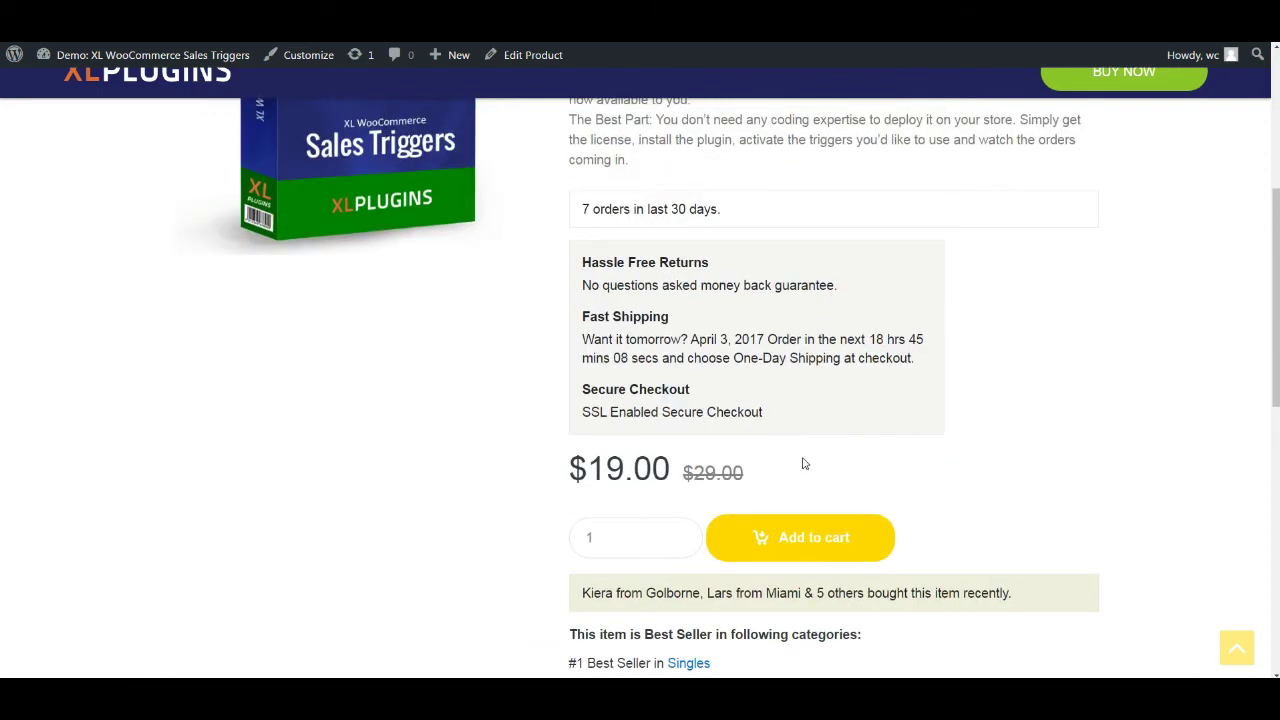
scroll(802, 463, down, 1)
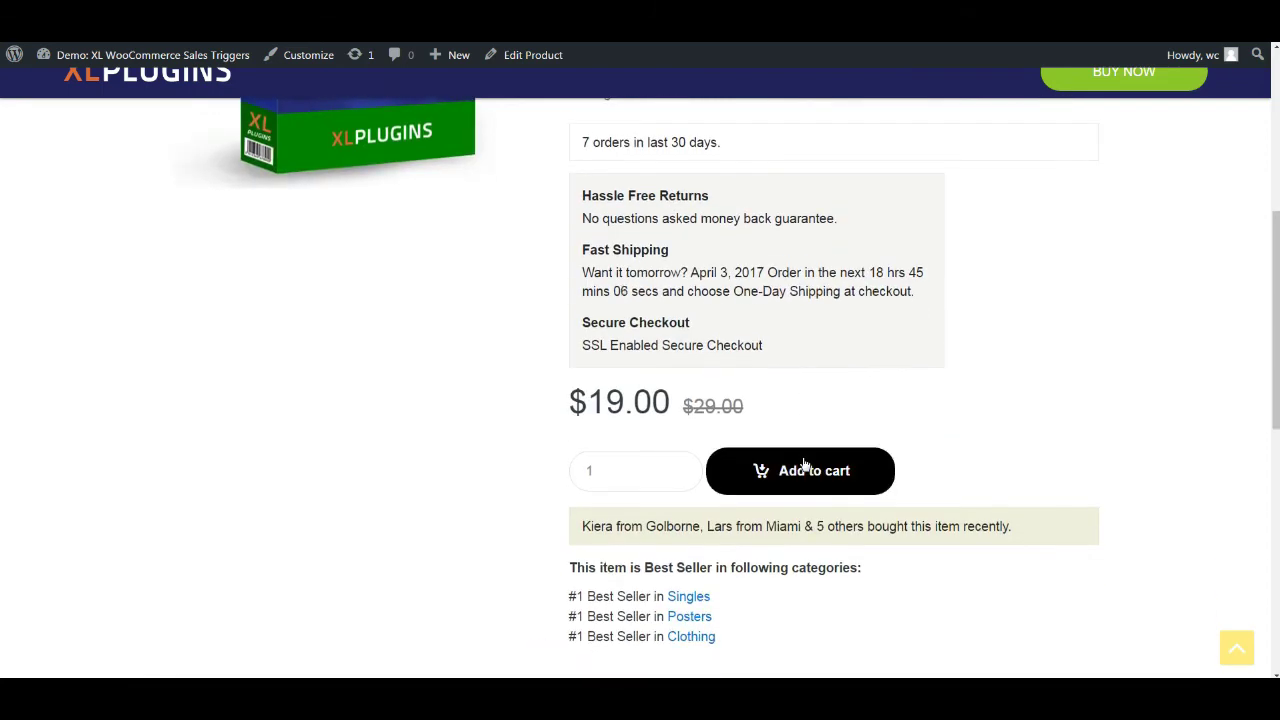
scroll(803, 466, up, 2)
scroll(817, 346, down, 1)
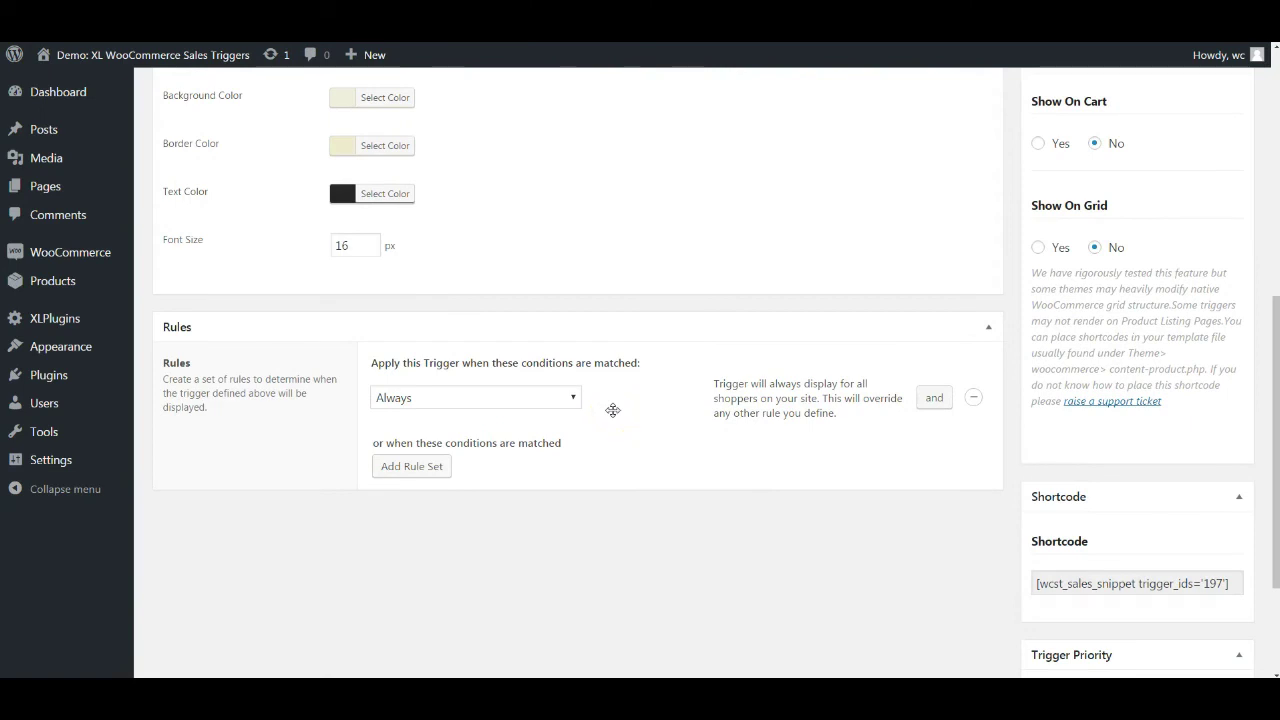
scroll(673, 420, up, 1)
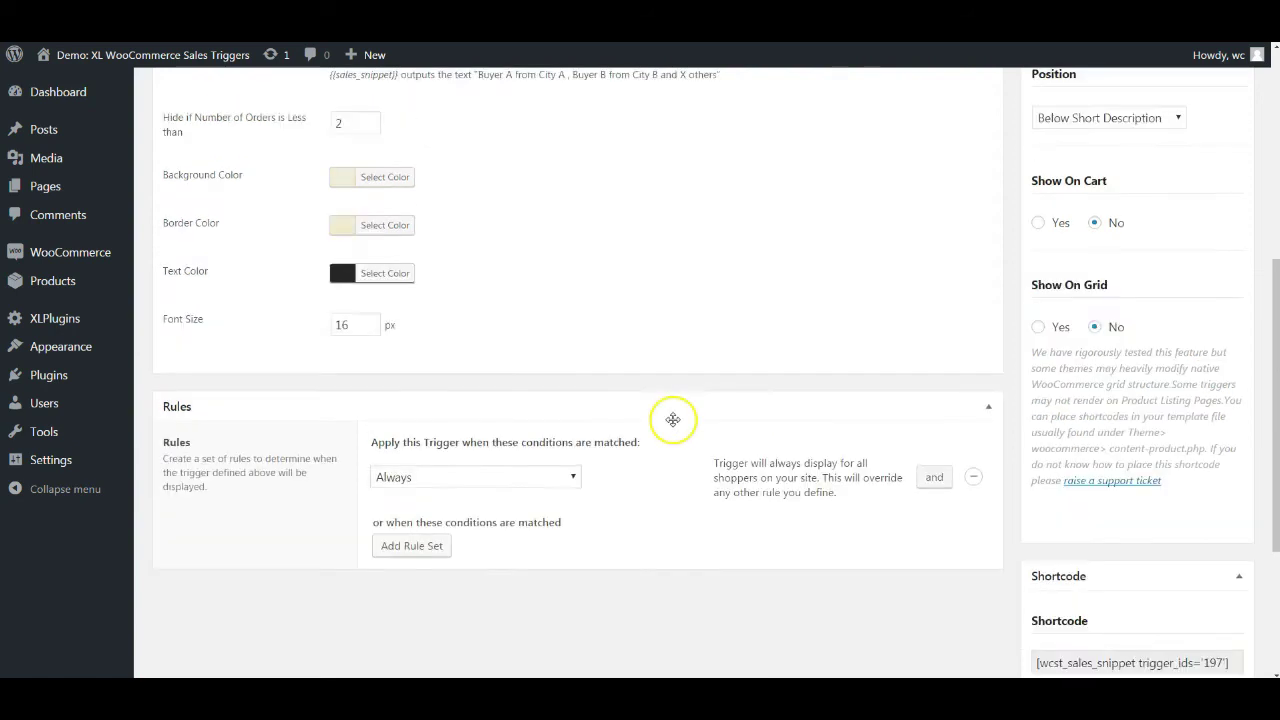
scroll(673, 420, up, 3)
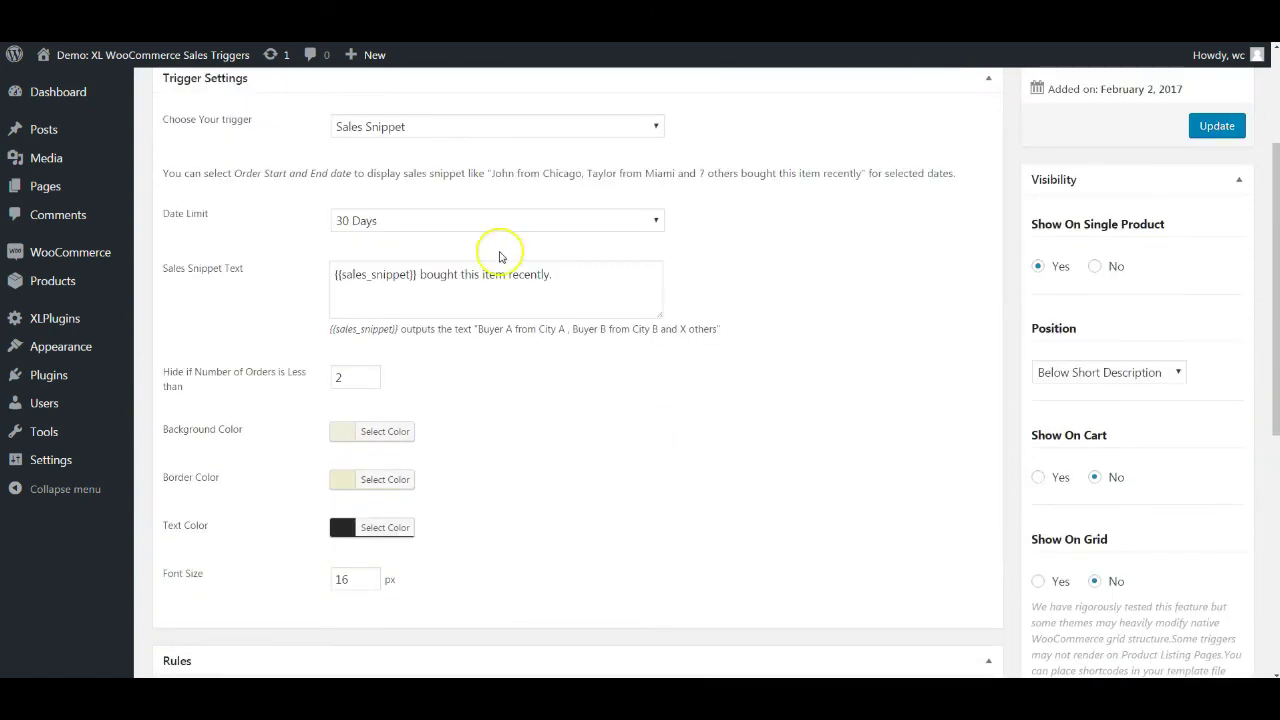
click(442, 127)
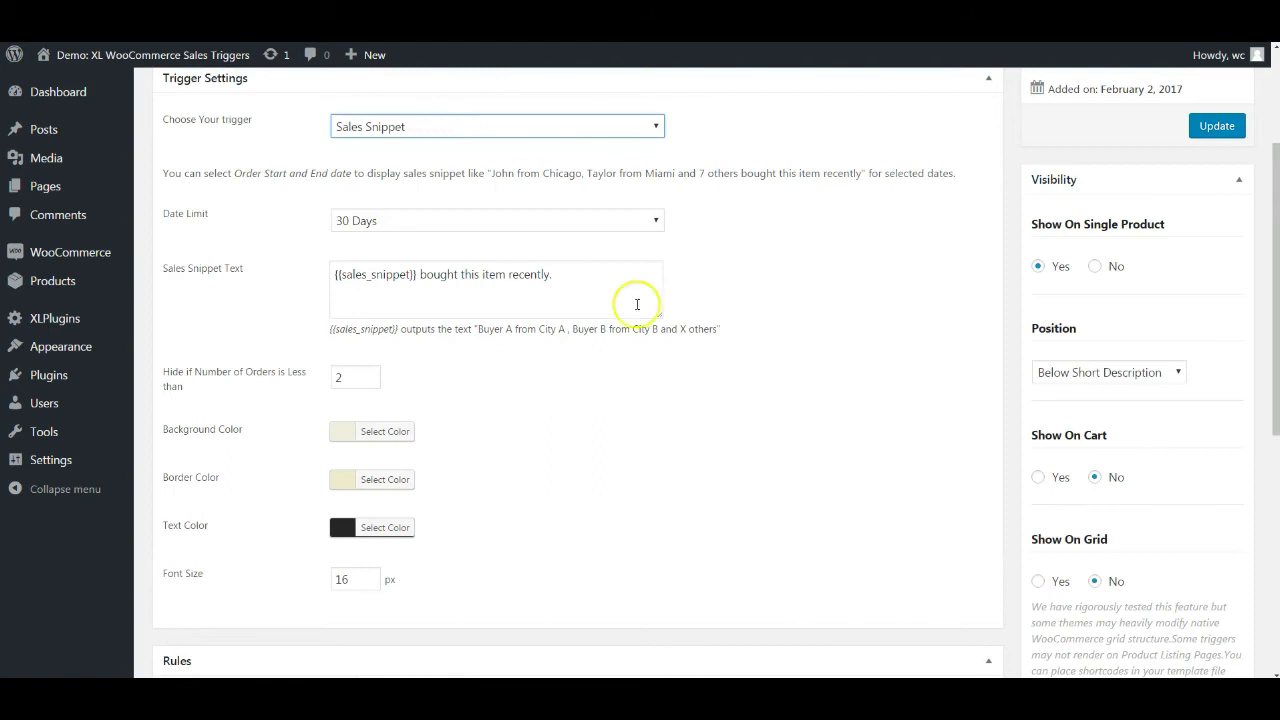
Set the Sales Snippet trigger's display rule to Product Price is not equal to 50.
scroll(650, 390, down, 2)
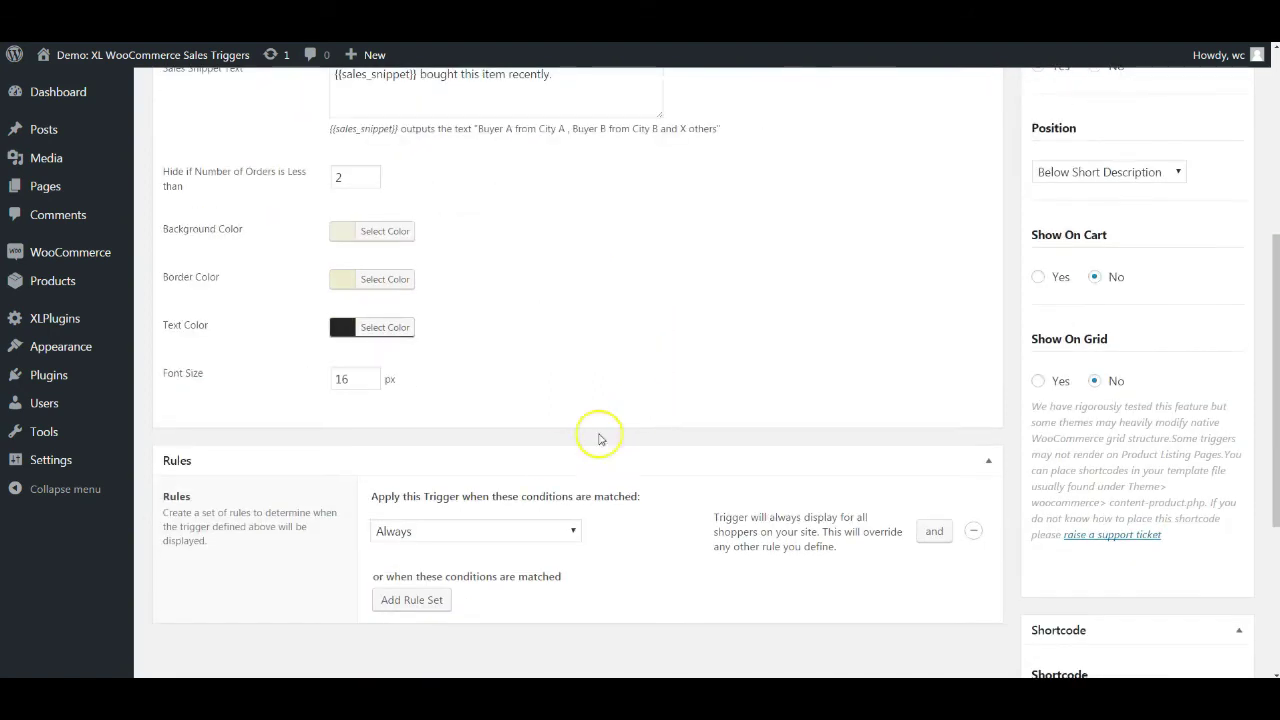
scroll(540, 500, down, 1)
click(522, 466)
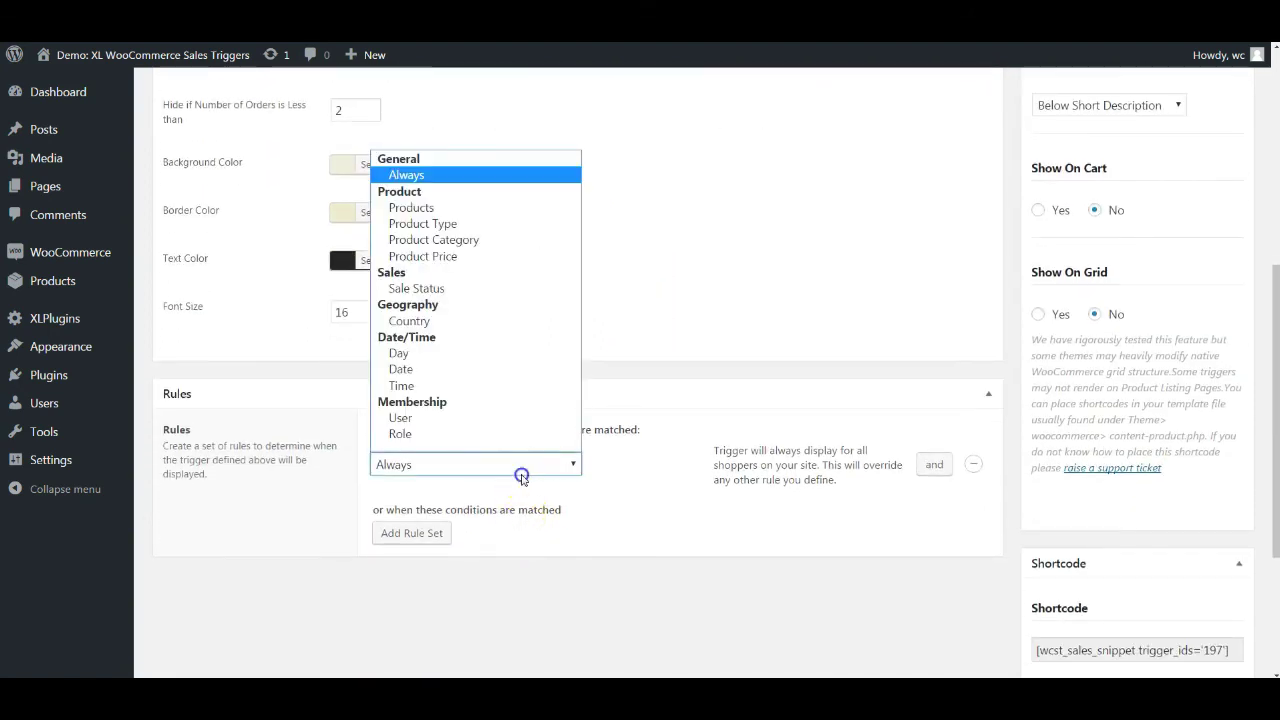
click(486, 256)
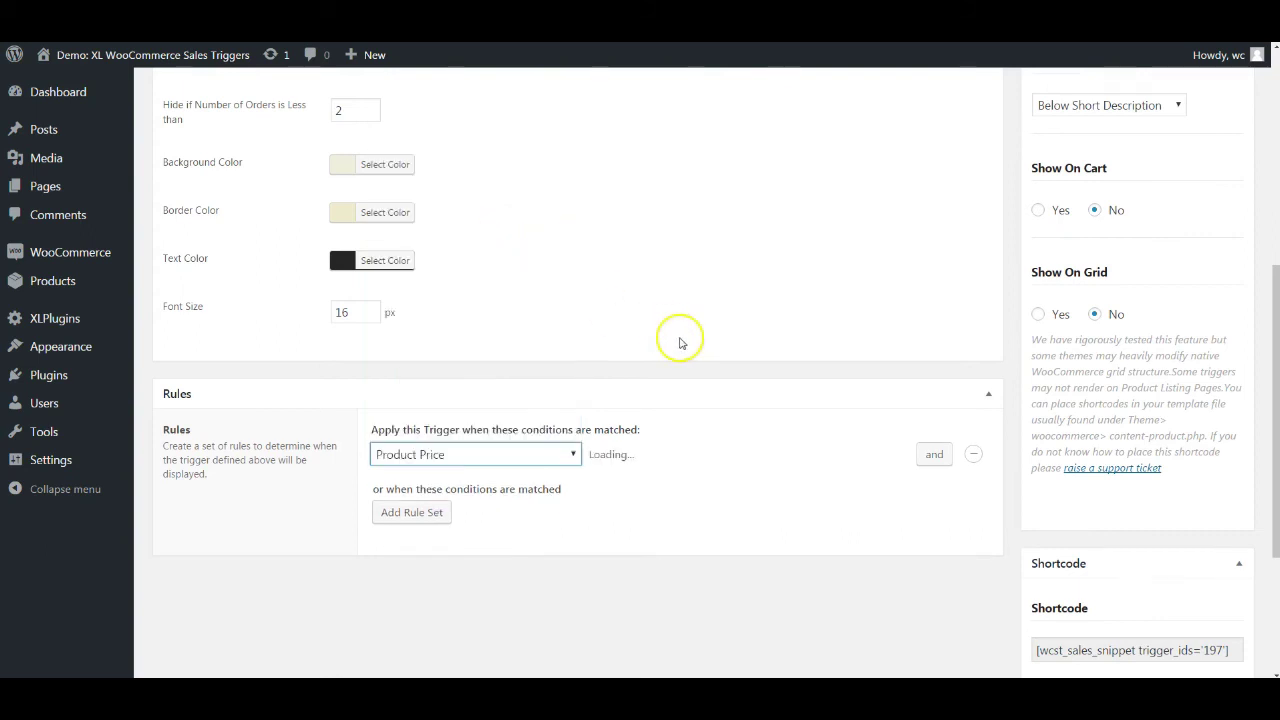
click(686, 454)
click(665, 491)
click(726, 452)
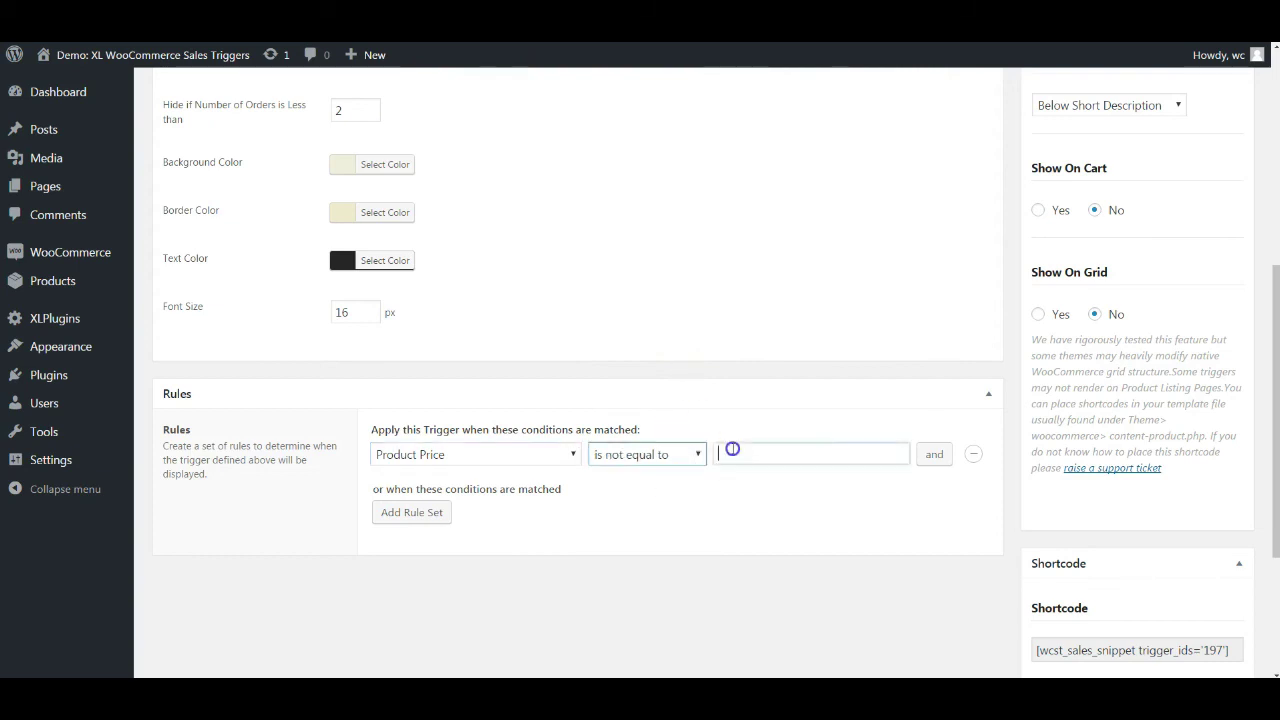
text(50)
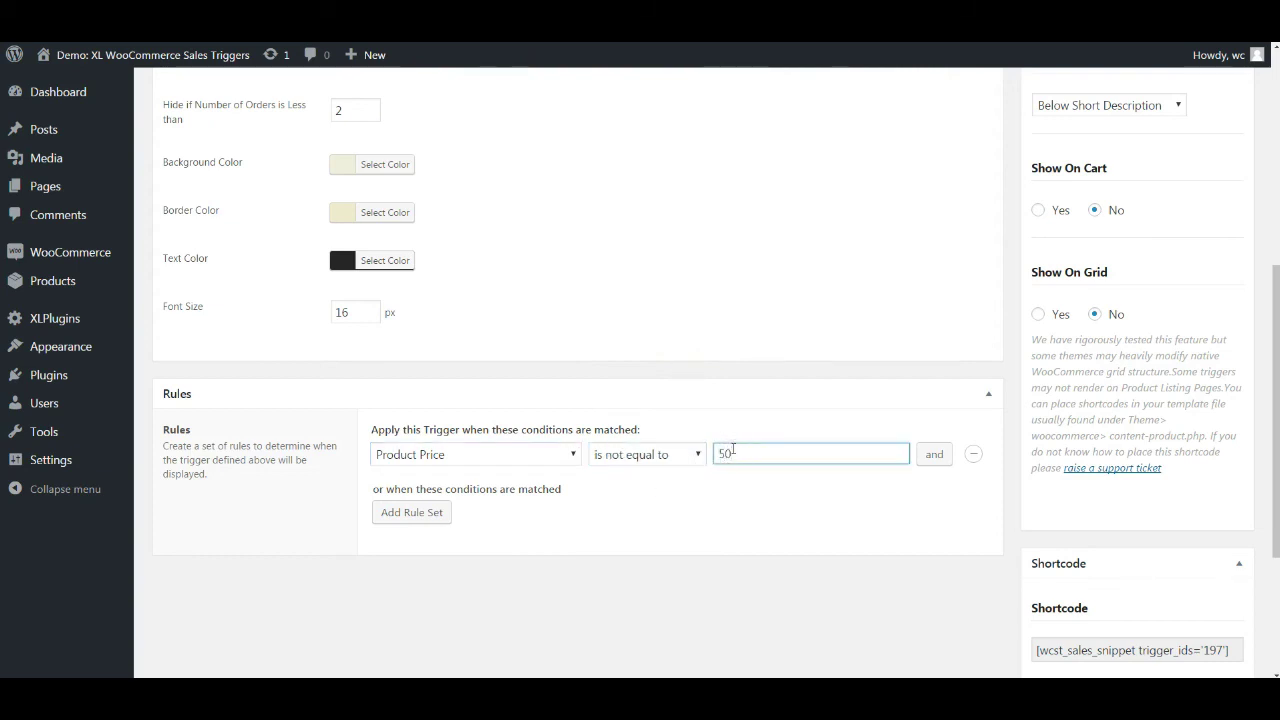
Add a second required condition to the rule set: Product Category is Clothing.
click(934, 454)
click(414, 486)
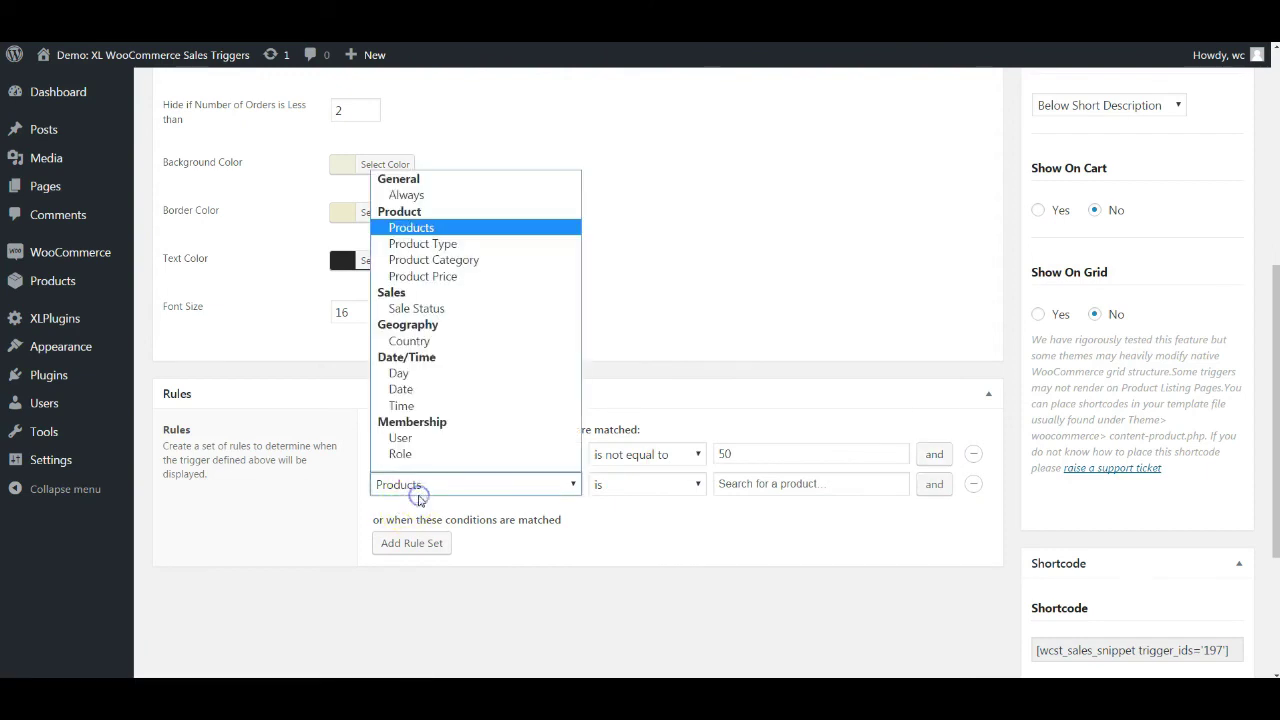
click(425, 259)
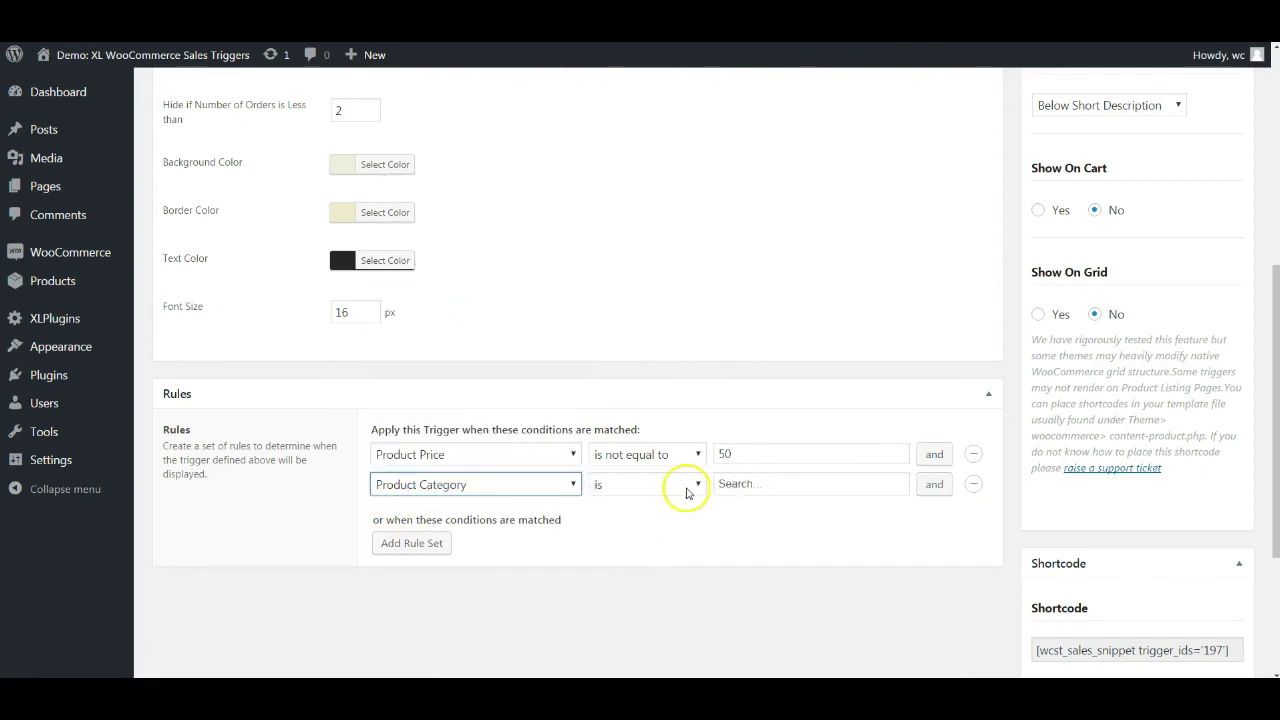
click(733, 483)
click(741, 524)
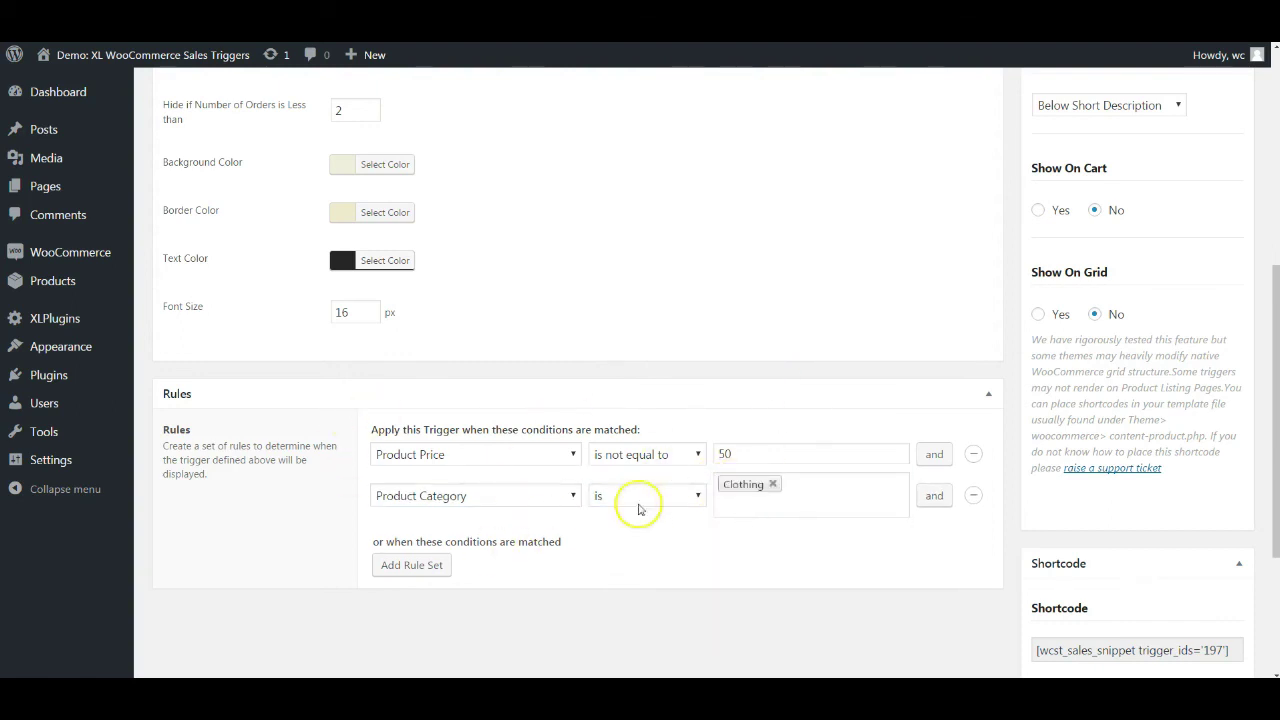
click(598, 427)
mouse_move(14, 54)
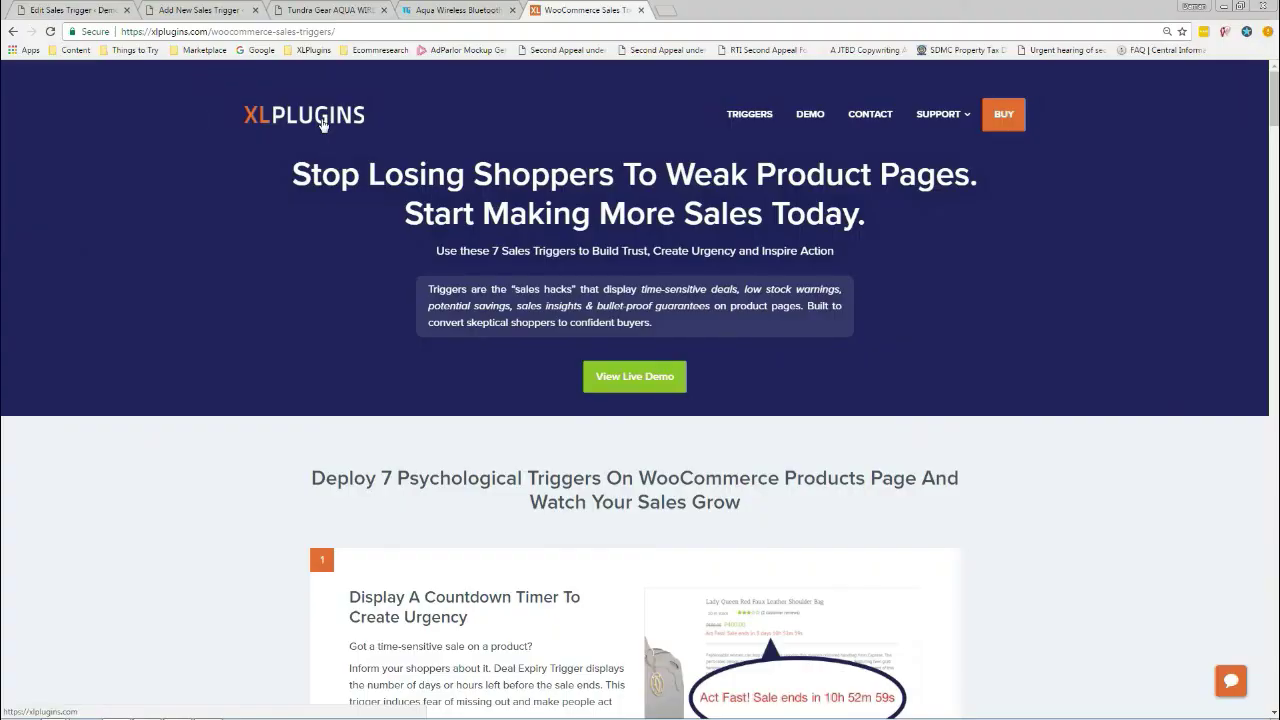
Review the seven WooCommerce sales triggers on the XLPlugins page, from the countdown timer to the best-seller badge, with their example messages.
scroll(420, 374, down, 3)
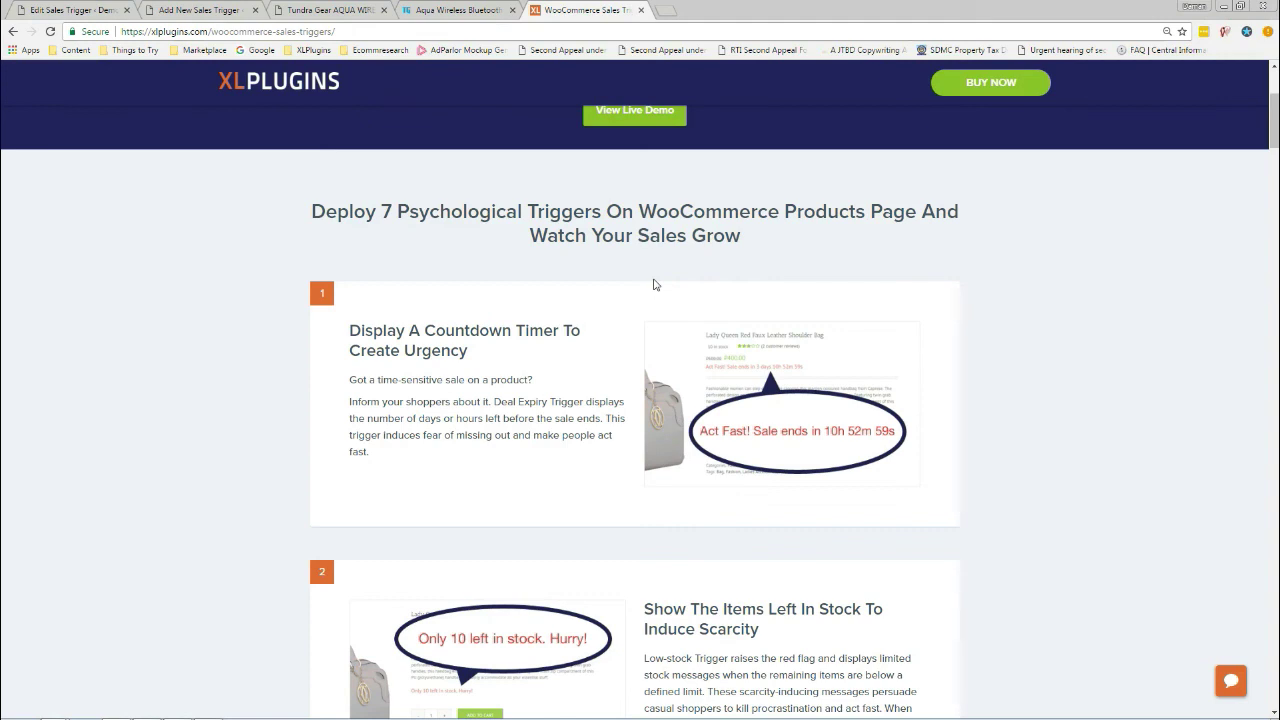
scroll(655, 285, down, 2)
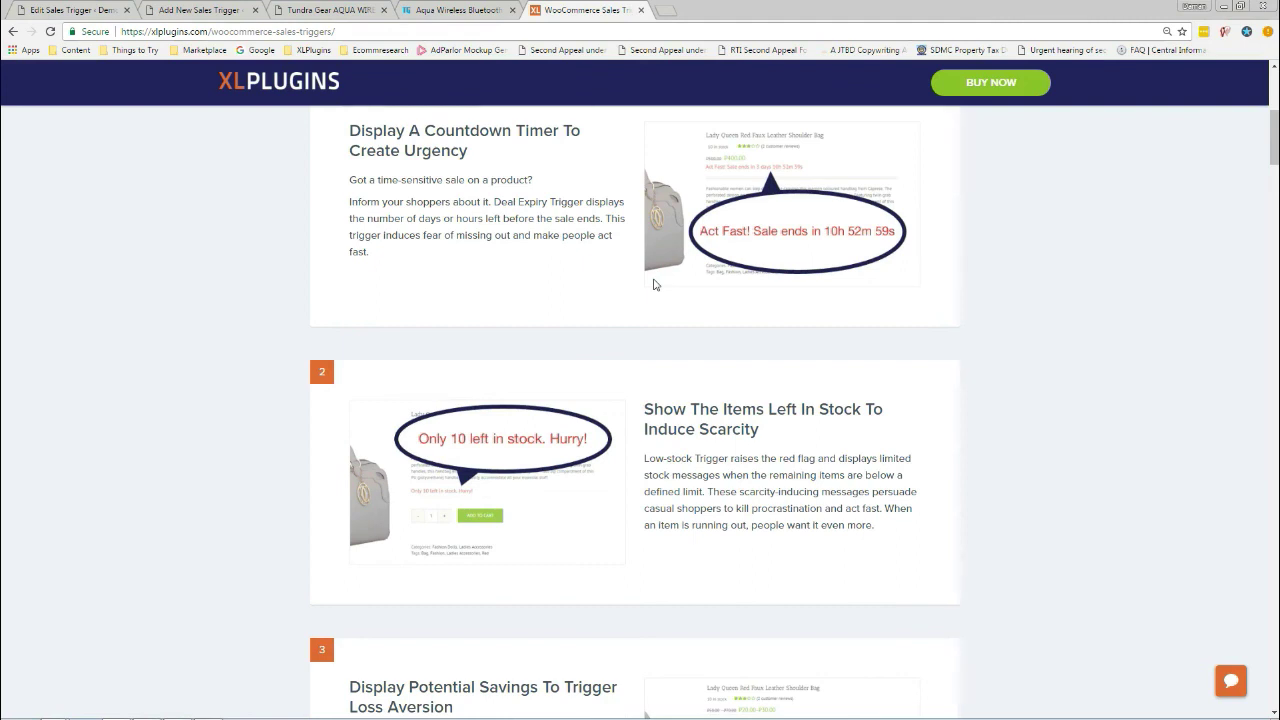
scroll(537, 314, down, 1)
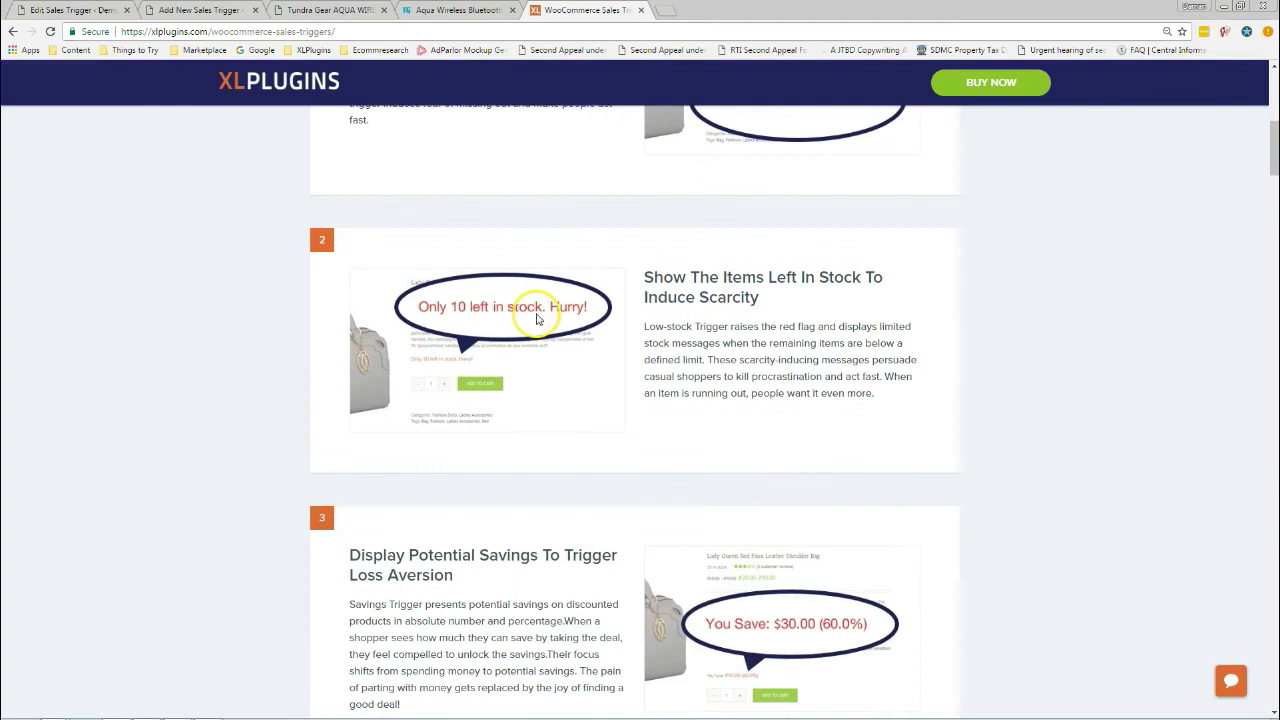
scroll(730, 355, down, 2)
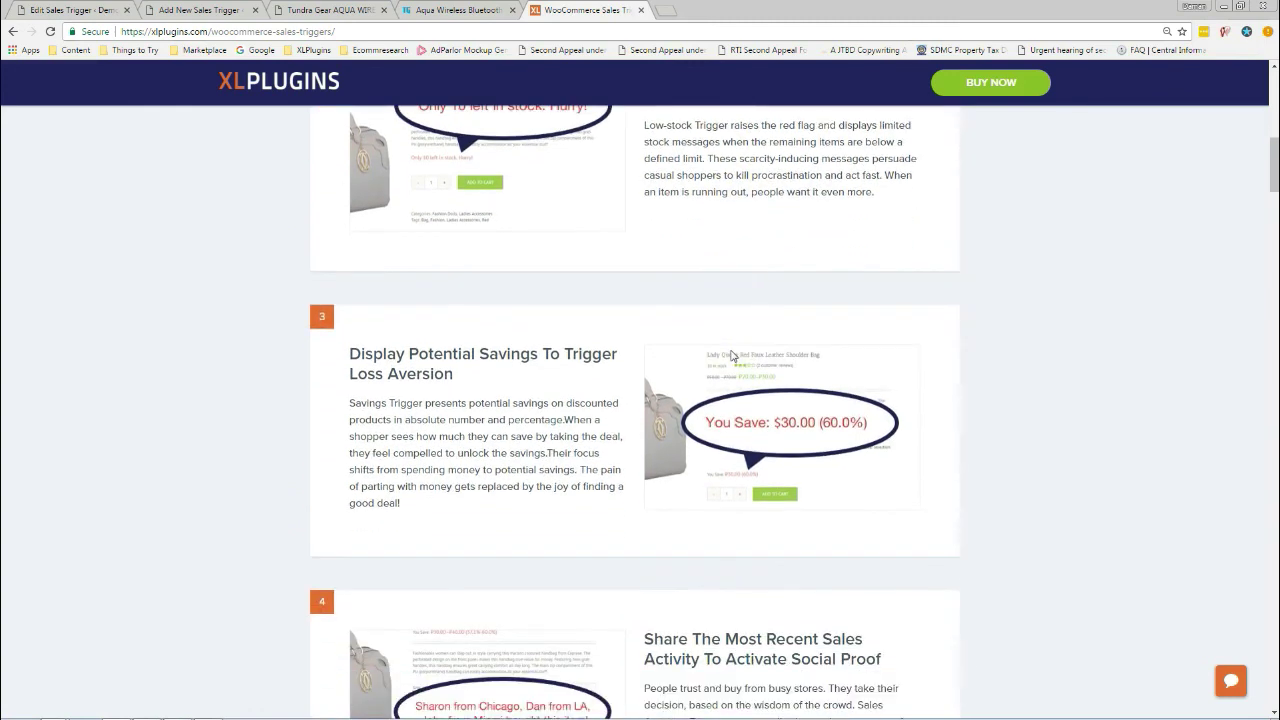
scroll(578, 398, down, 1)
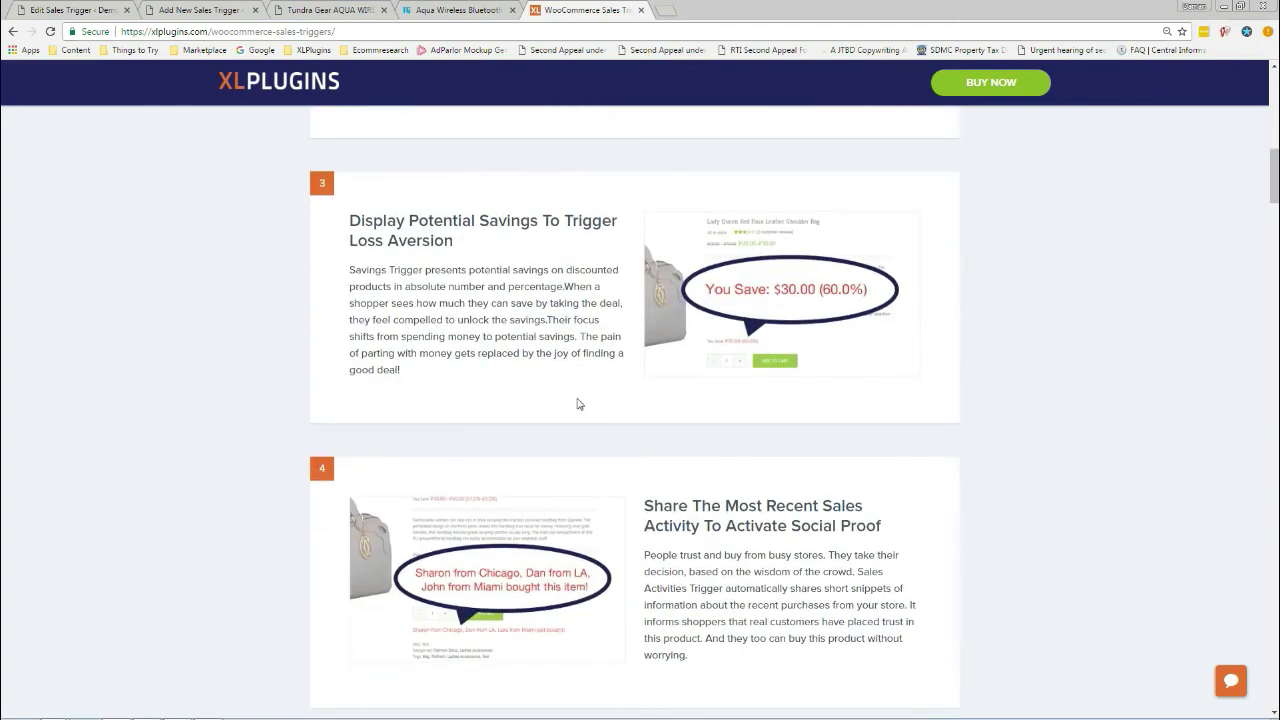
scroll(577, 404, down, 2)
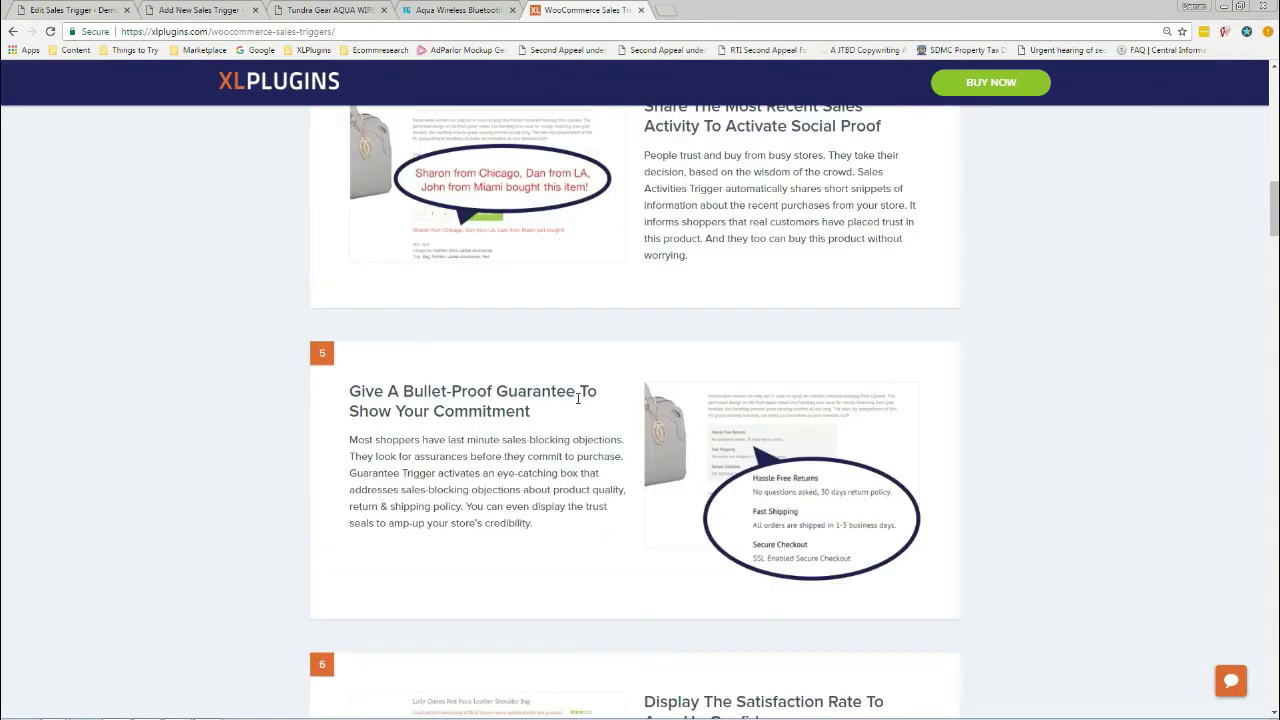
scroll(572, 333, up, 1)
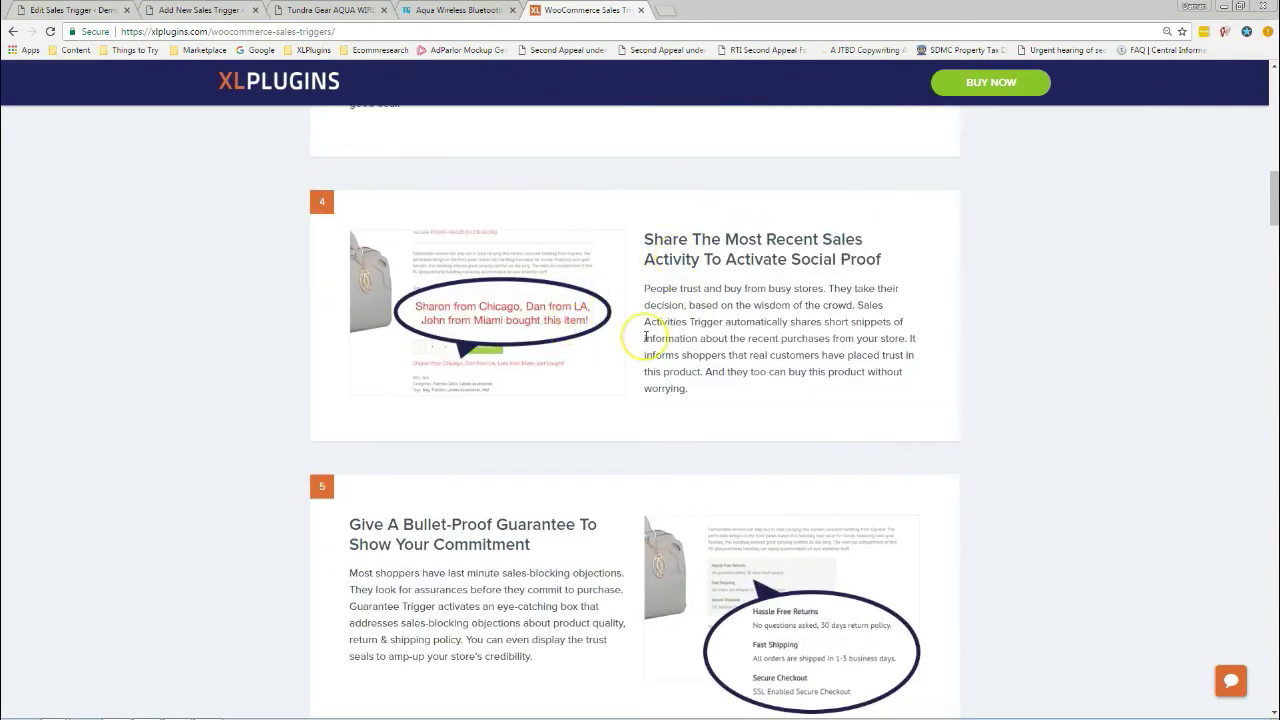
scroll(645, 337, down, 3)
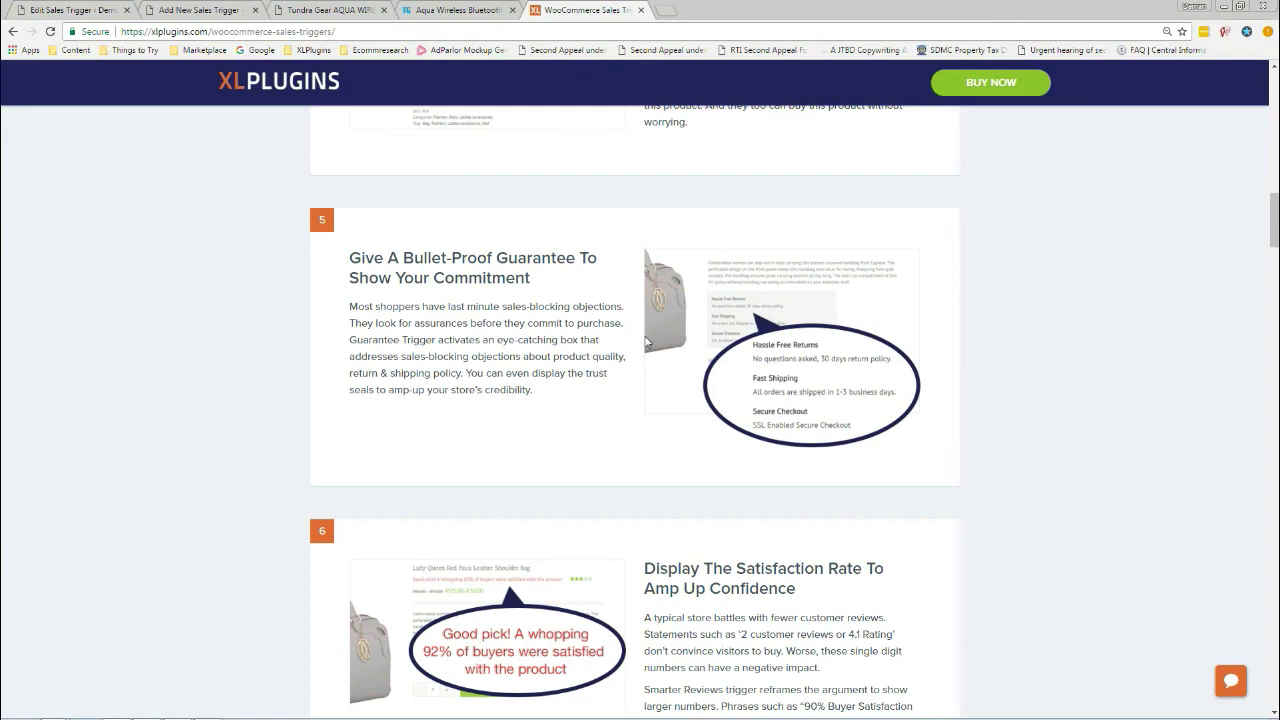
scroll(645, 342, down, 3)
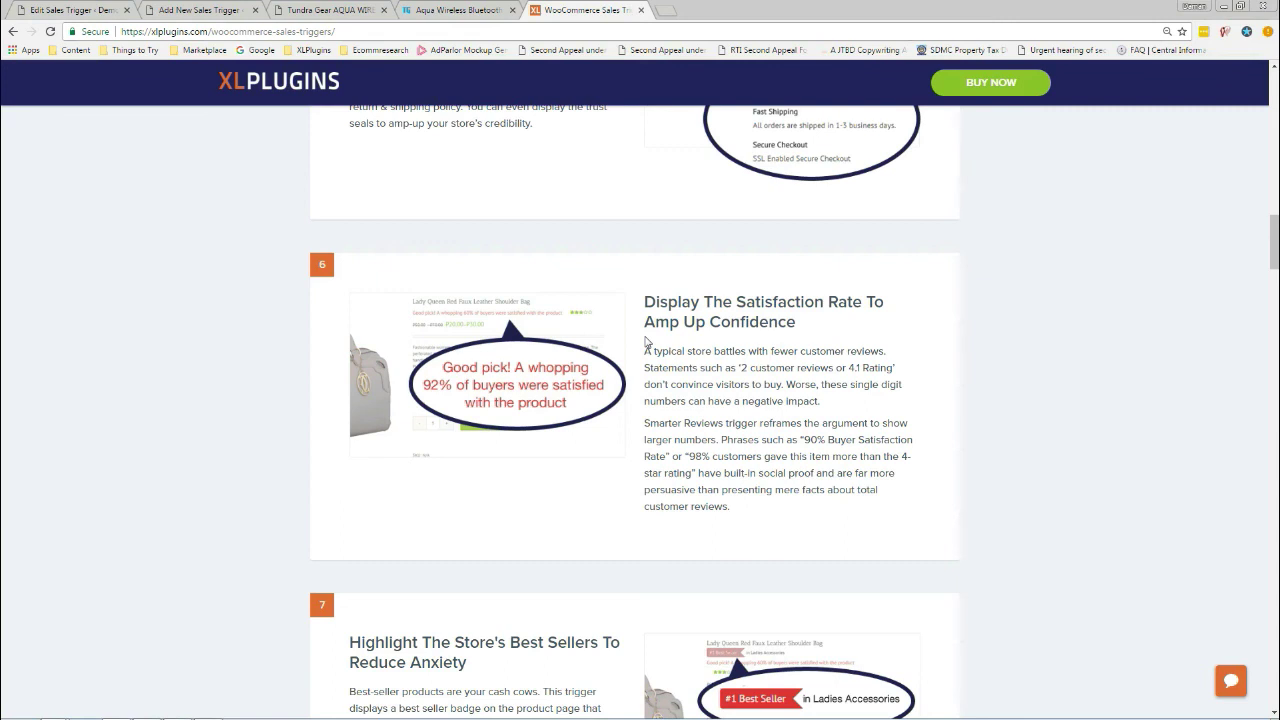
scroll(646, 342, down, 3)
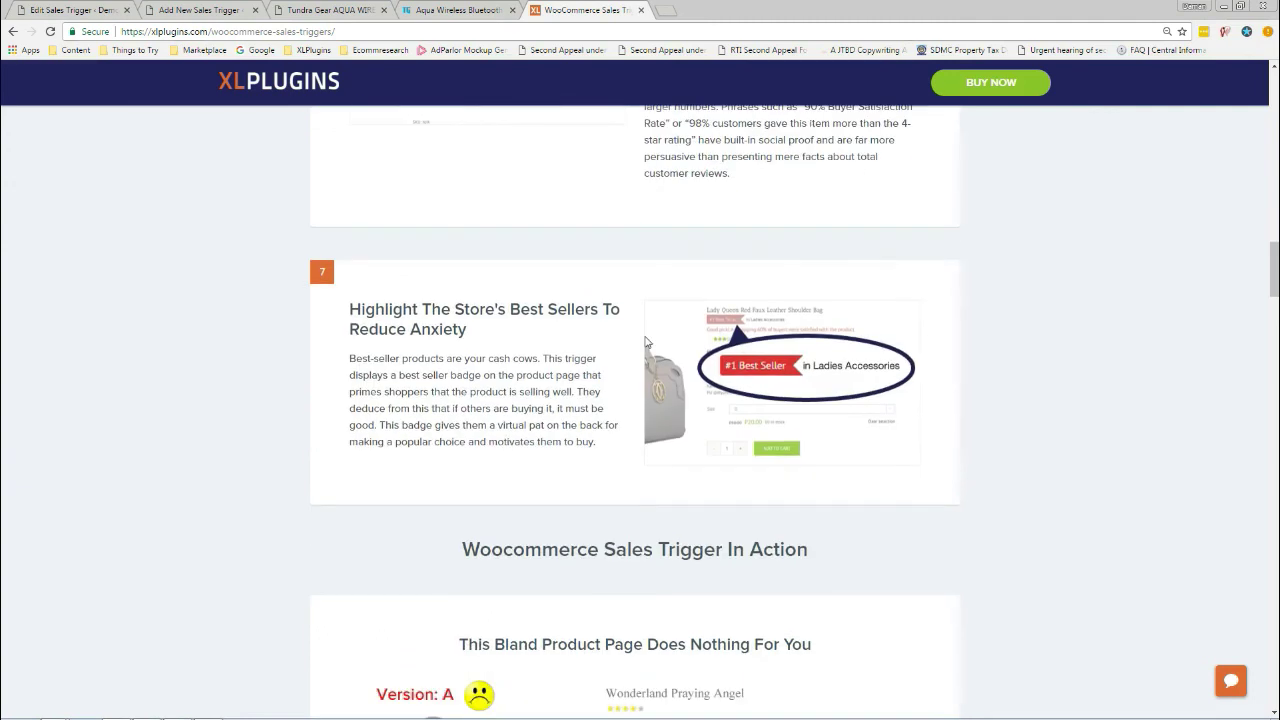
Examine the Version A and Version B product page comparison and the plugin's feature sections, including merge tags, product-level settings and rule builder.
scroll(646, 342, down, 5)
scroll(646, 338, down, 5)
scroll(668, 451, up, 4)
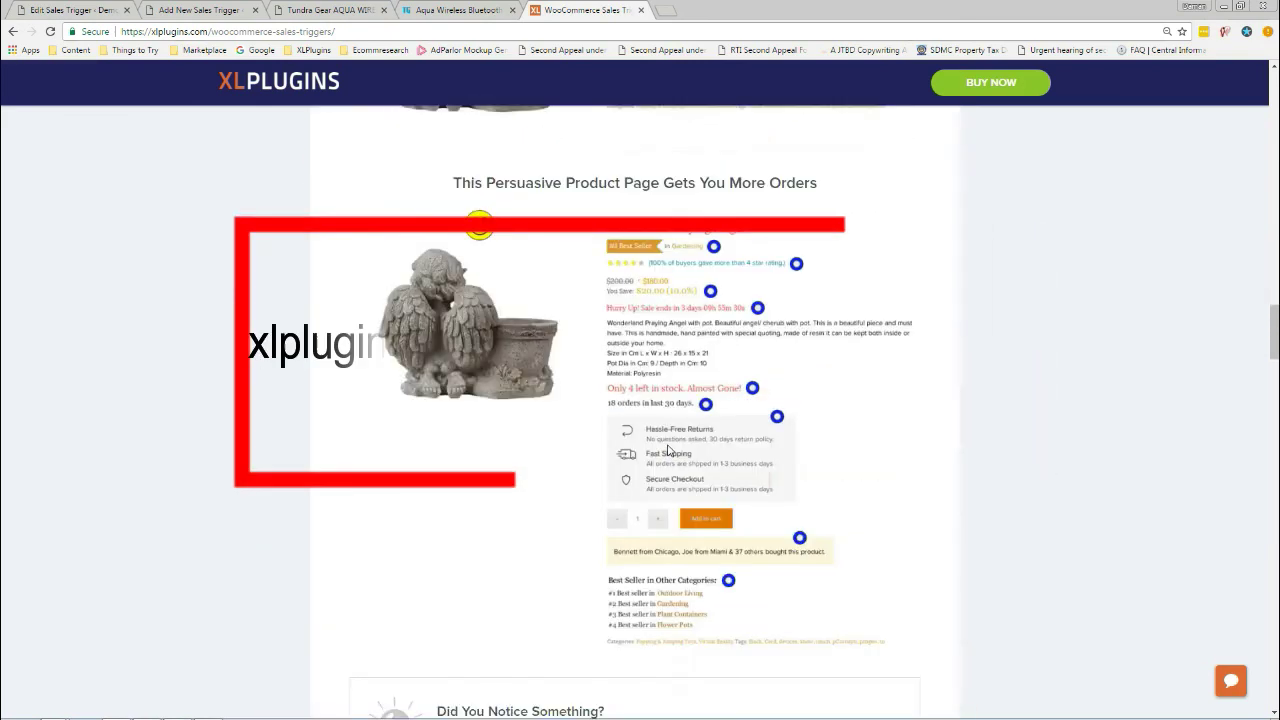
scroll(668, 451, up, 3)
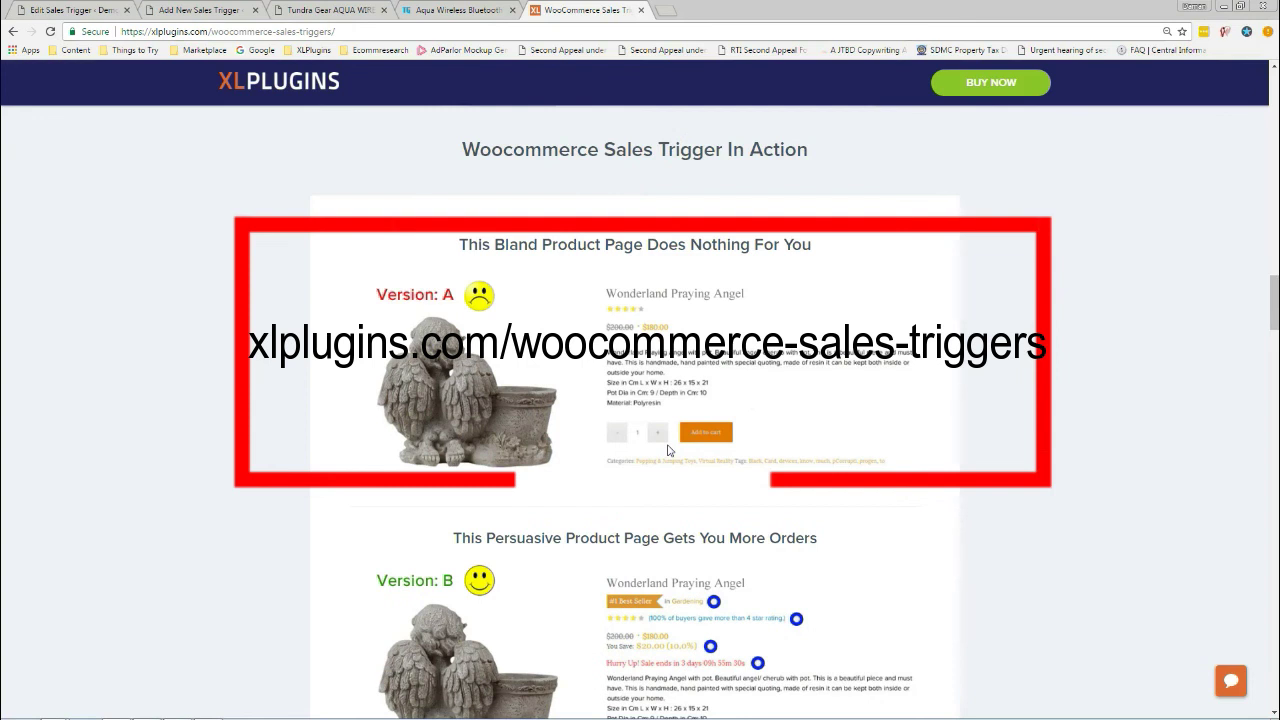
scroll(668, 450, down, 10)
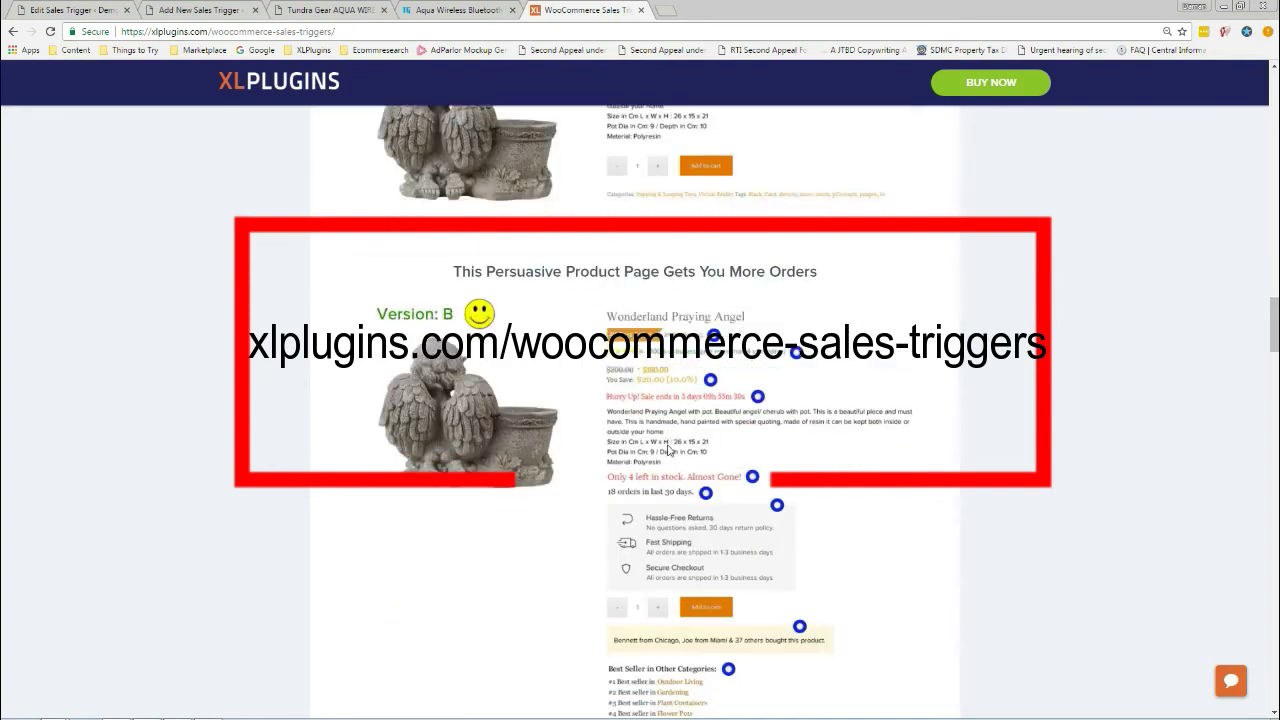
scroll(669, 451, down, 12)
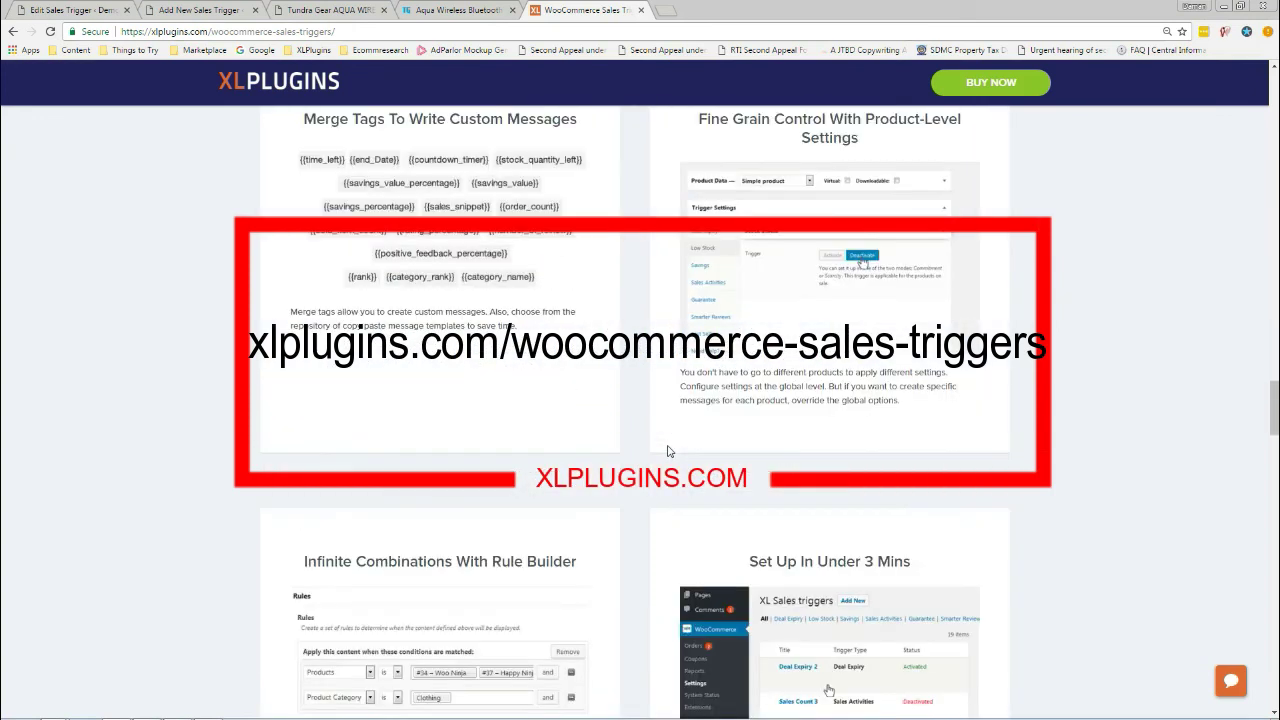
scroll(669, 451, up, 8)
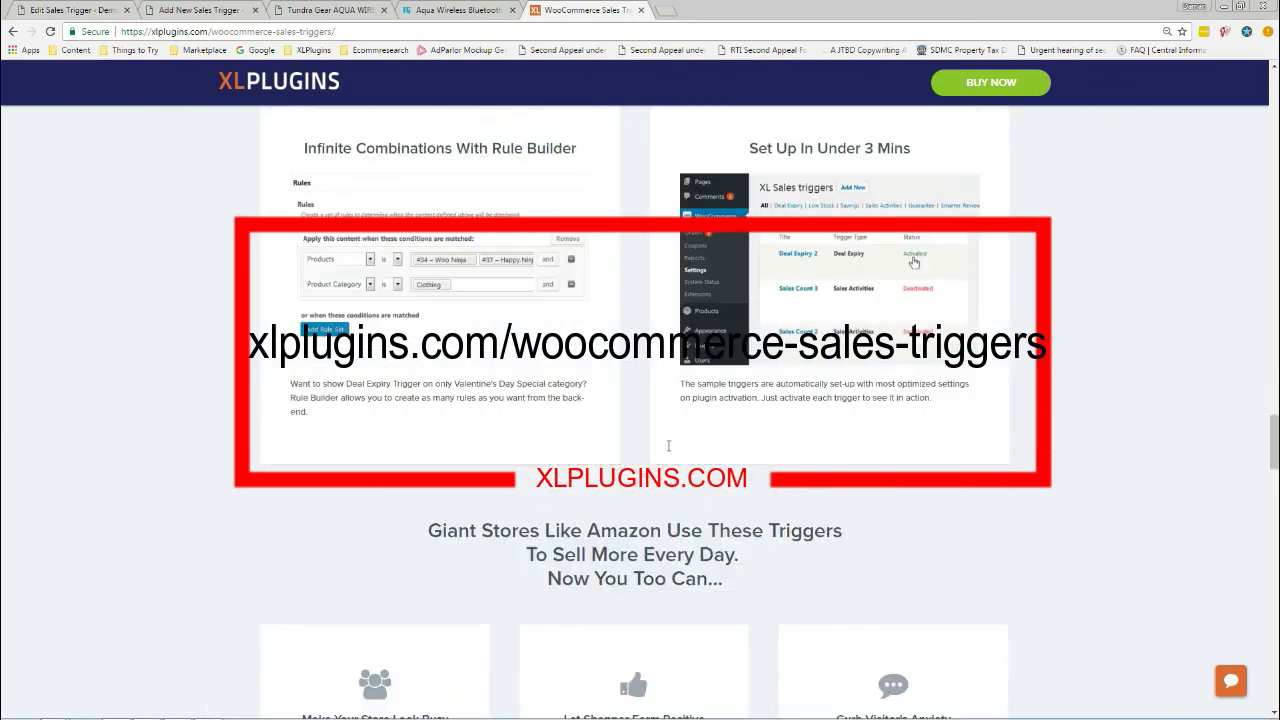
scroll(571, 423, up, 3)
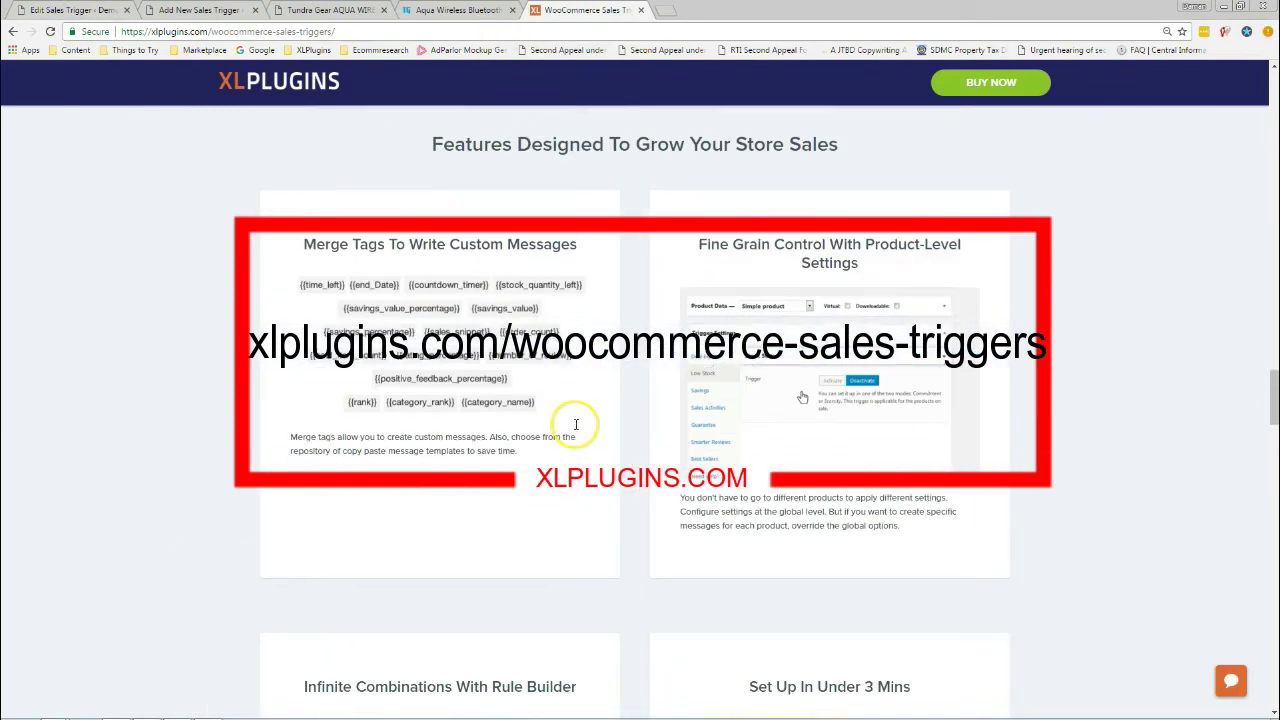
click(38, 688)
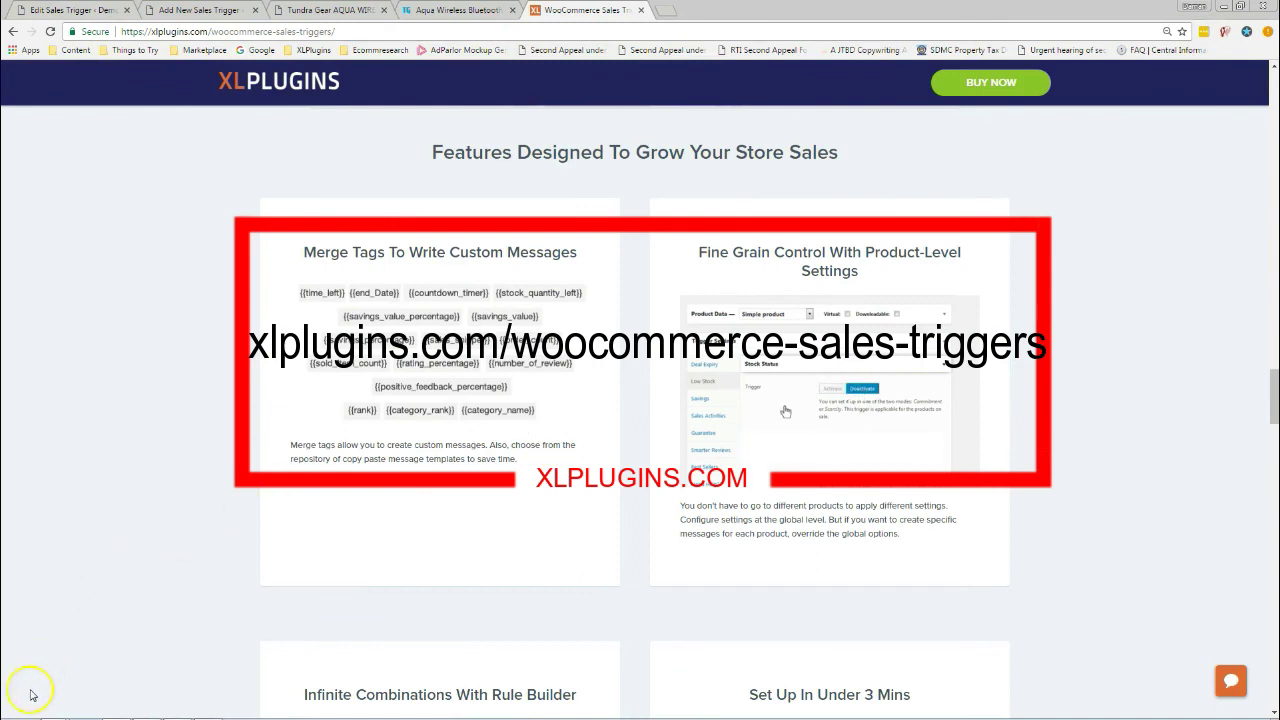